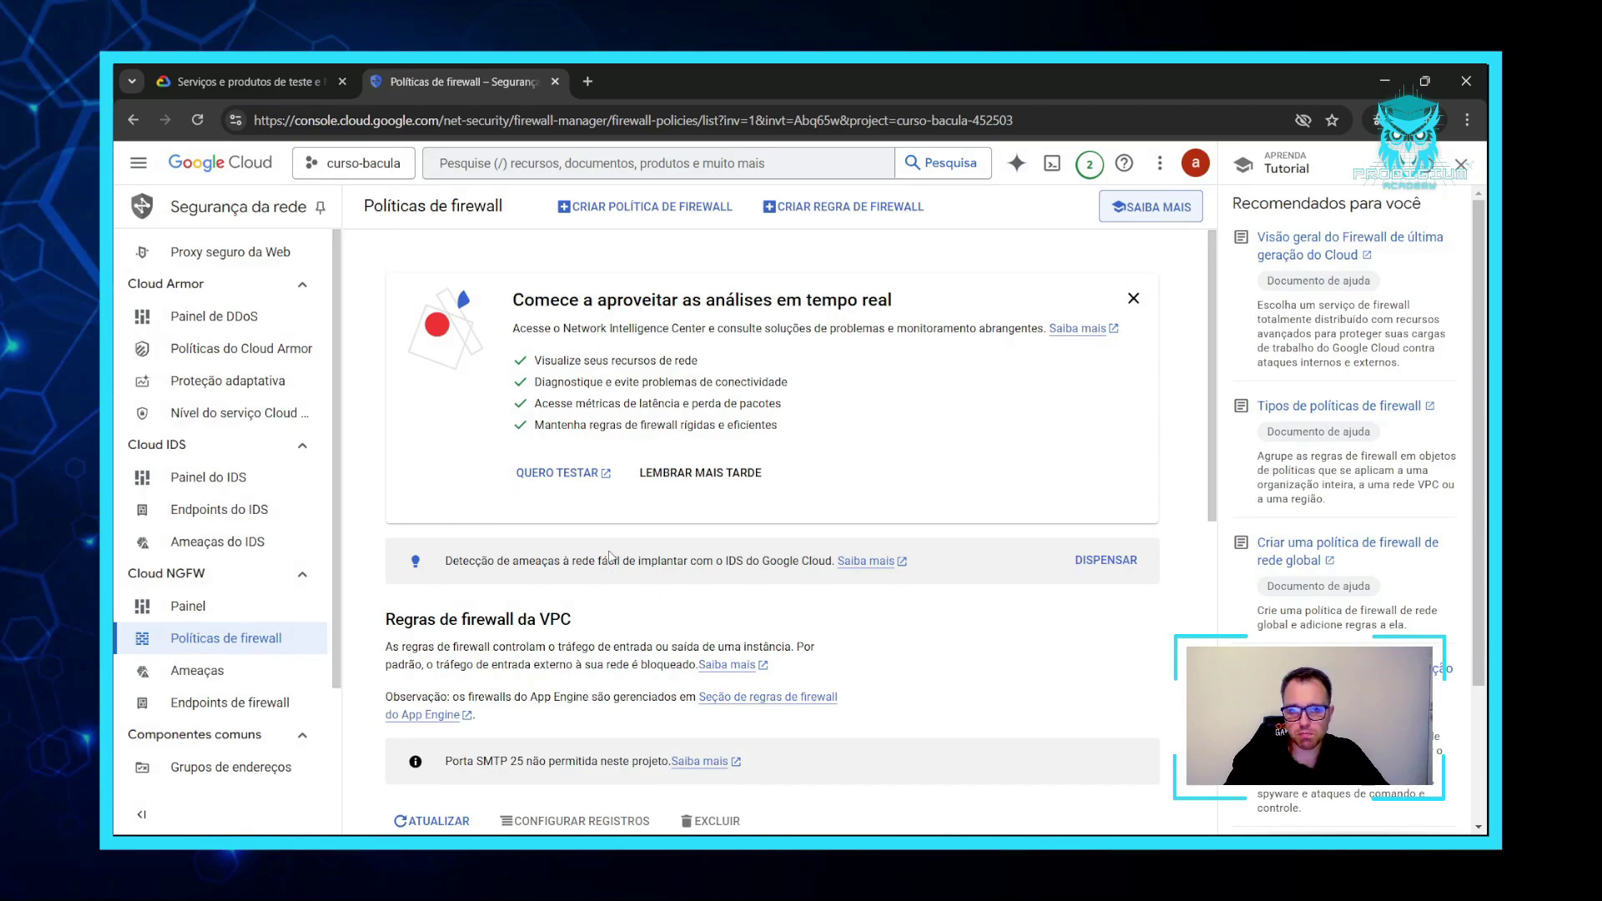
Go to the Compute Engine VM instances page and start creating a new instance.
click(138, 163)
mouse_move(214, 568)
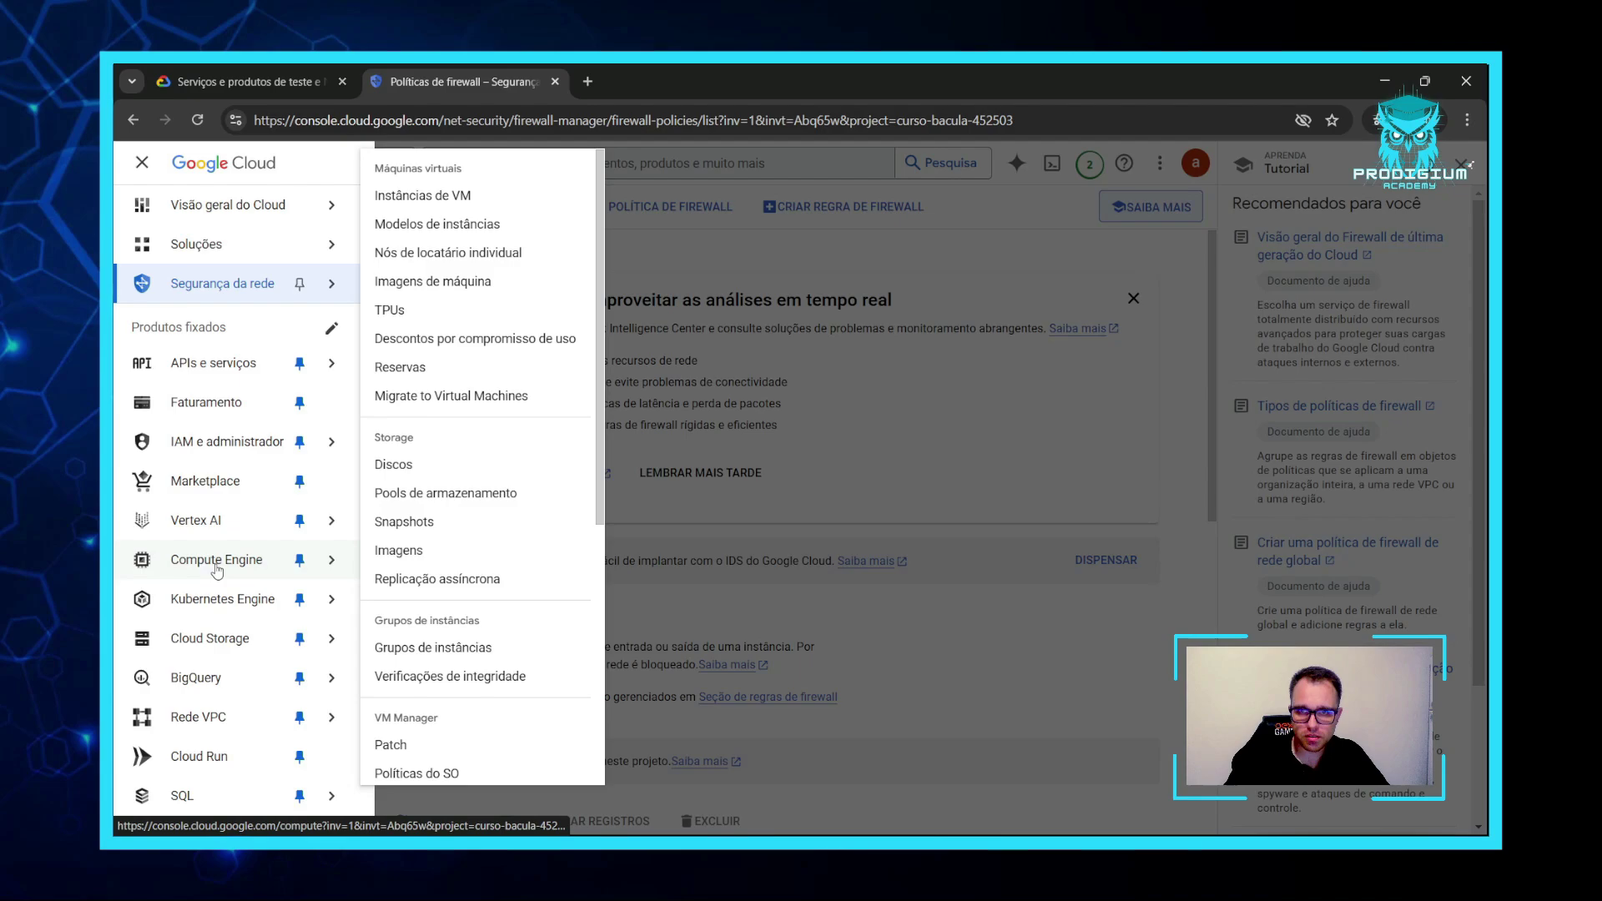
click(217, 569)
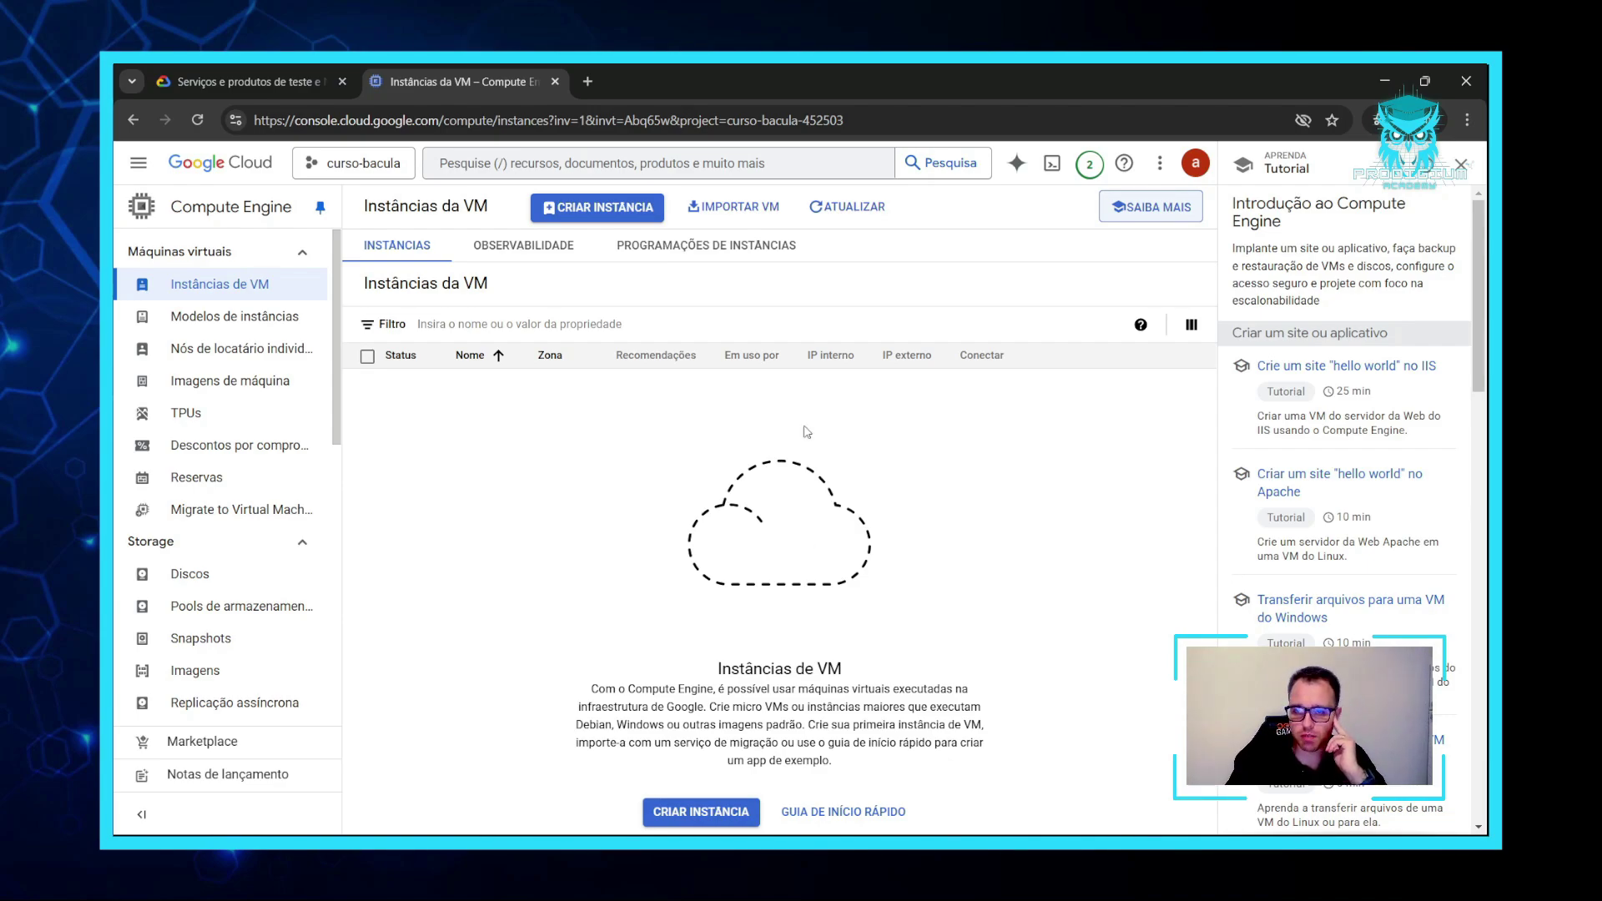
click(614, 214)
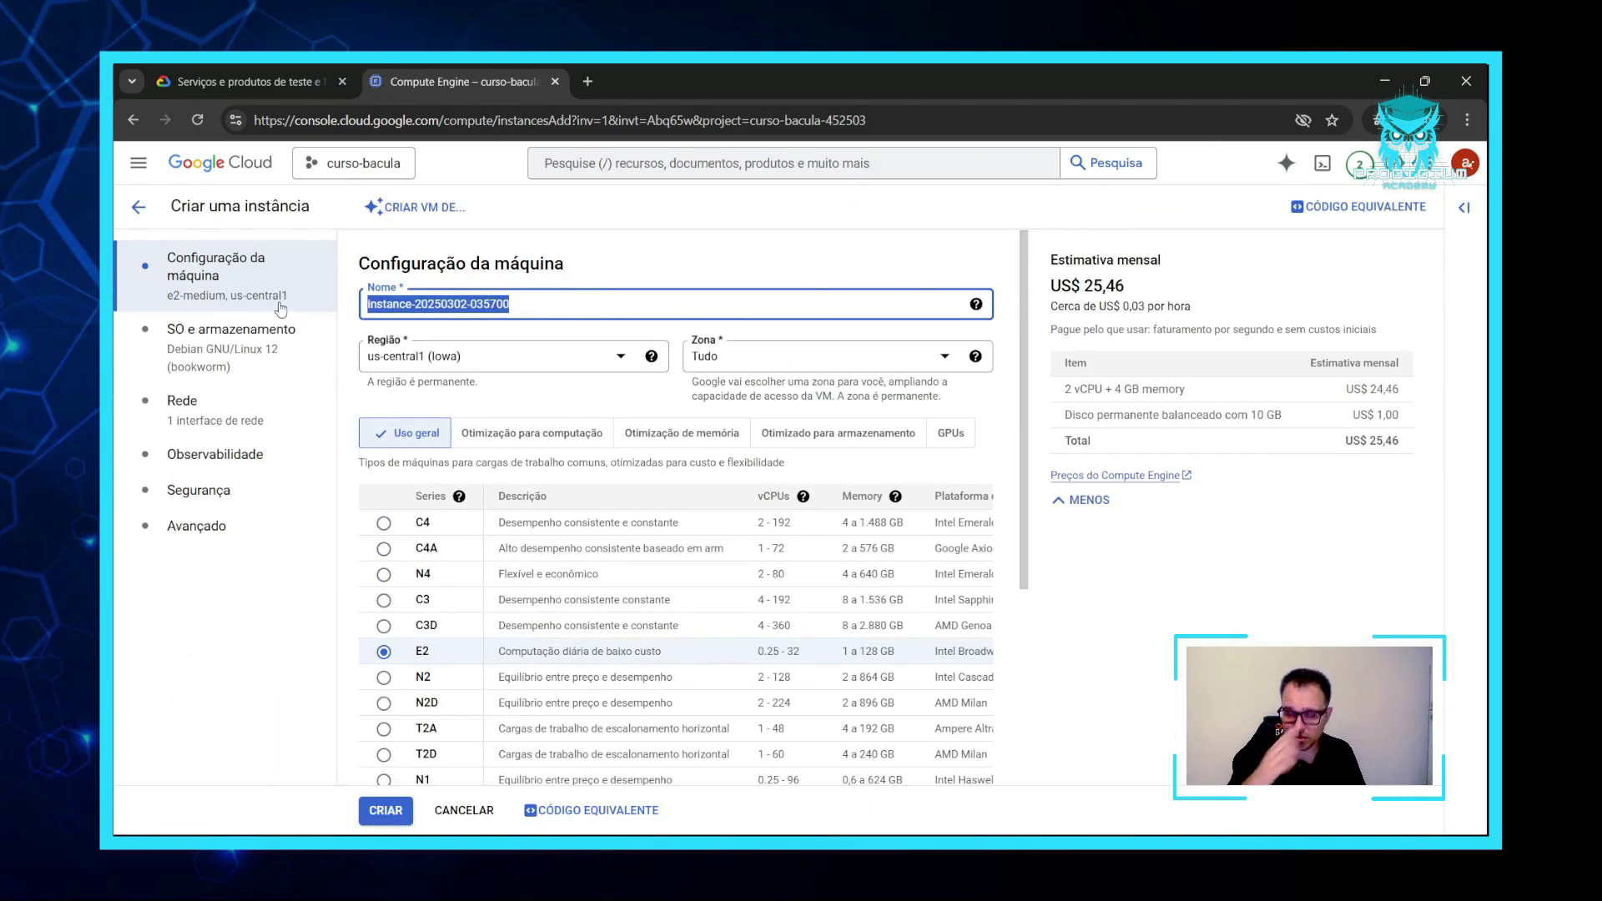
Name the new VM instance bacula-server and review its machine series and machine type settings.
text(bacua)
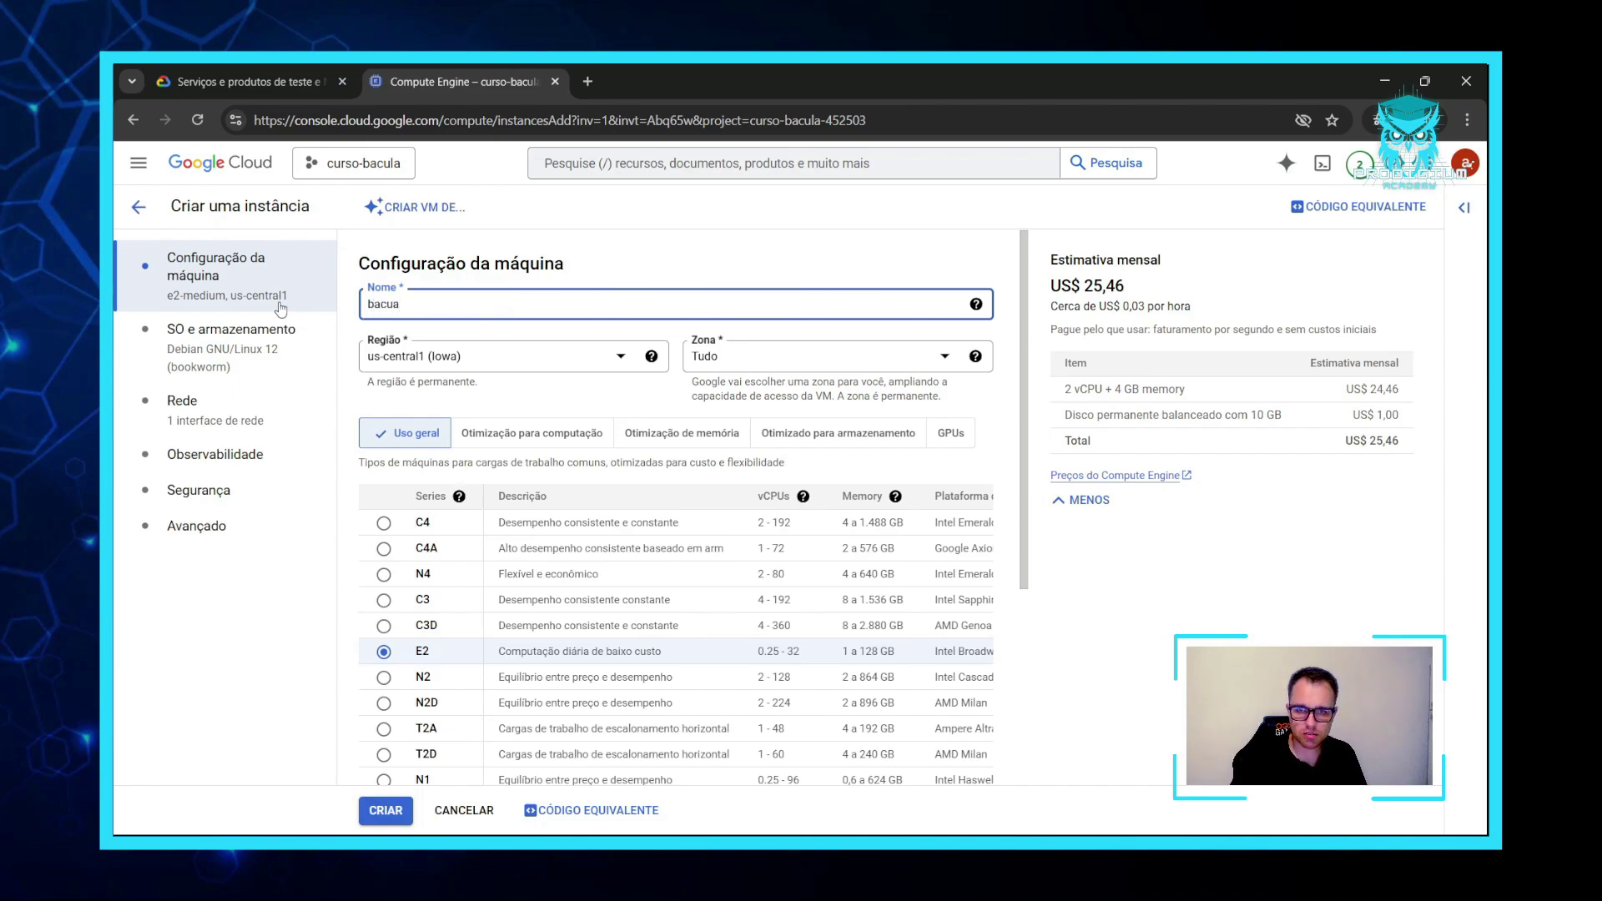
key(BackSpace)
text(la-server)
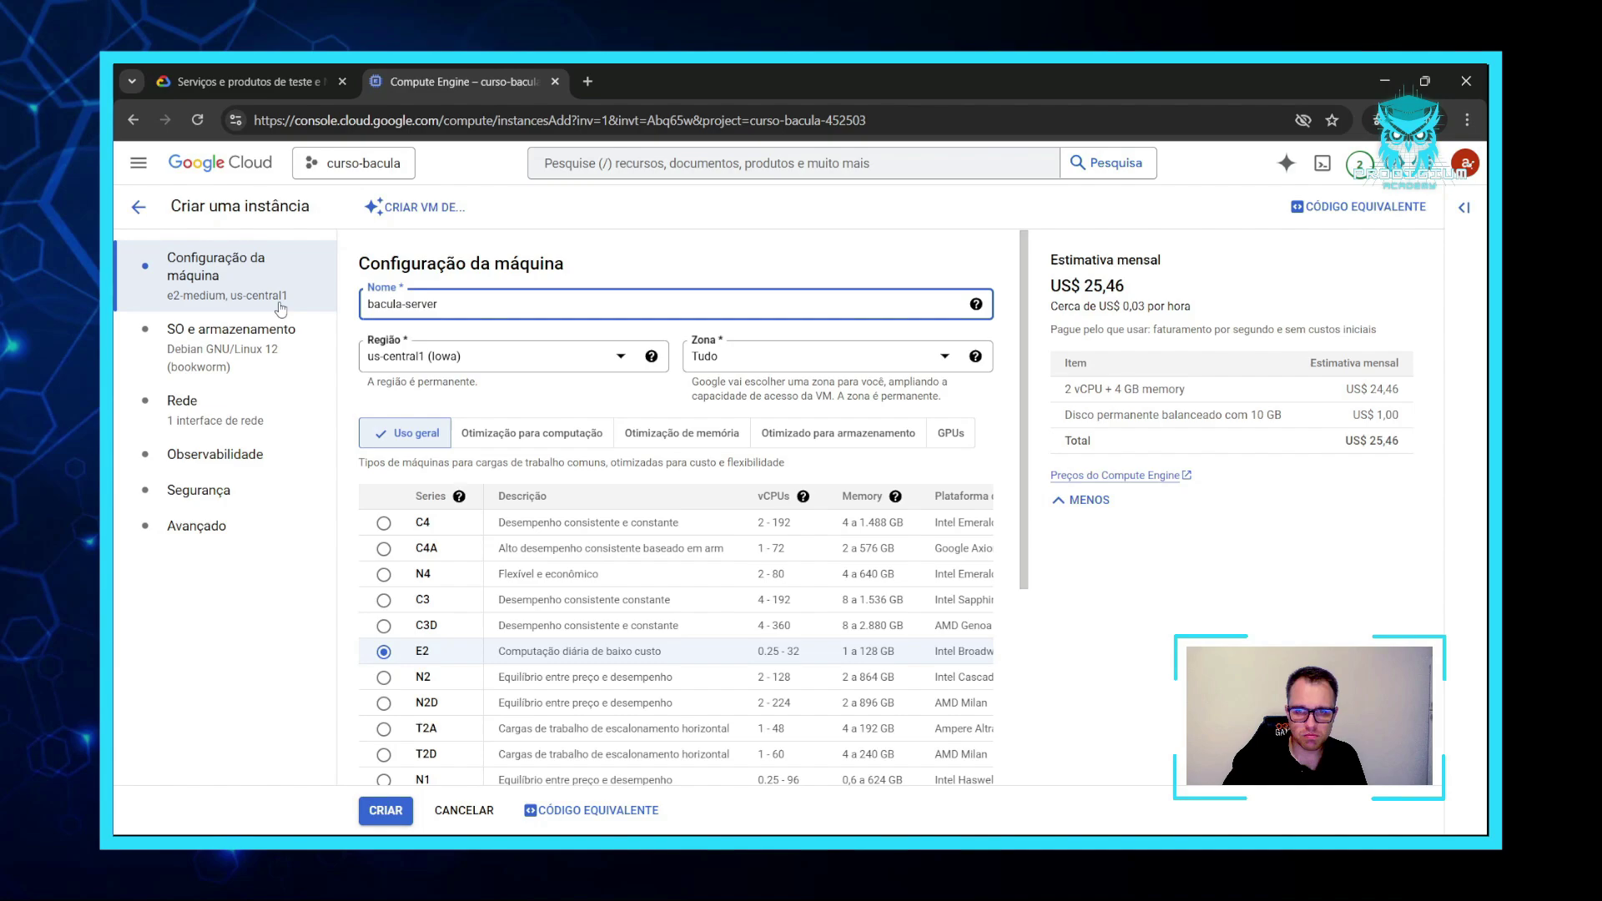
scroll(403, 377, down, 2)
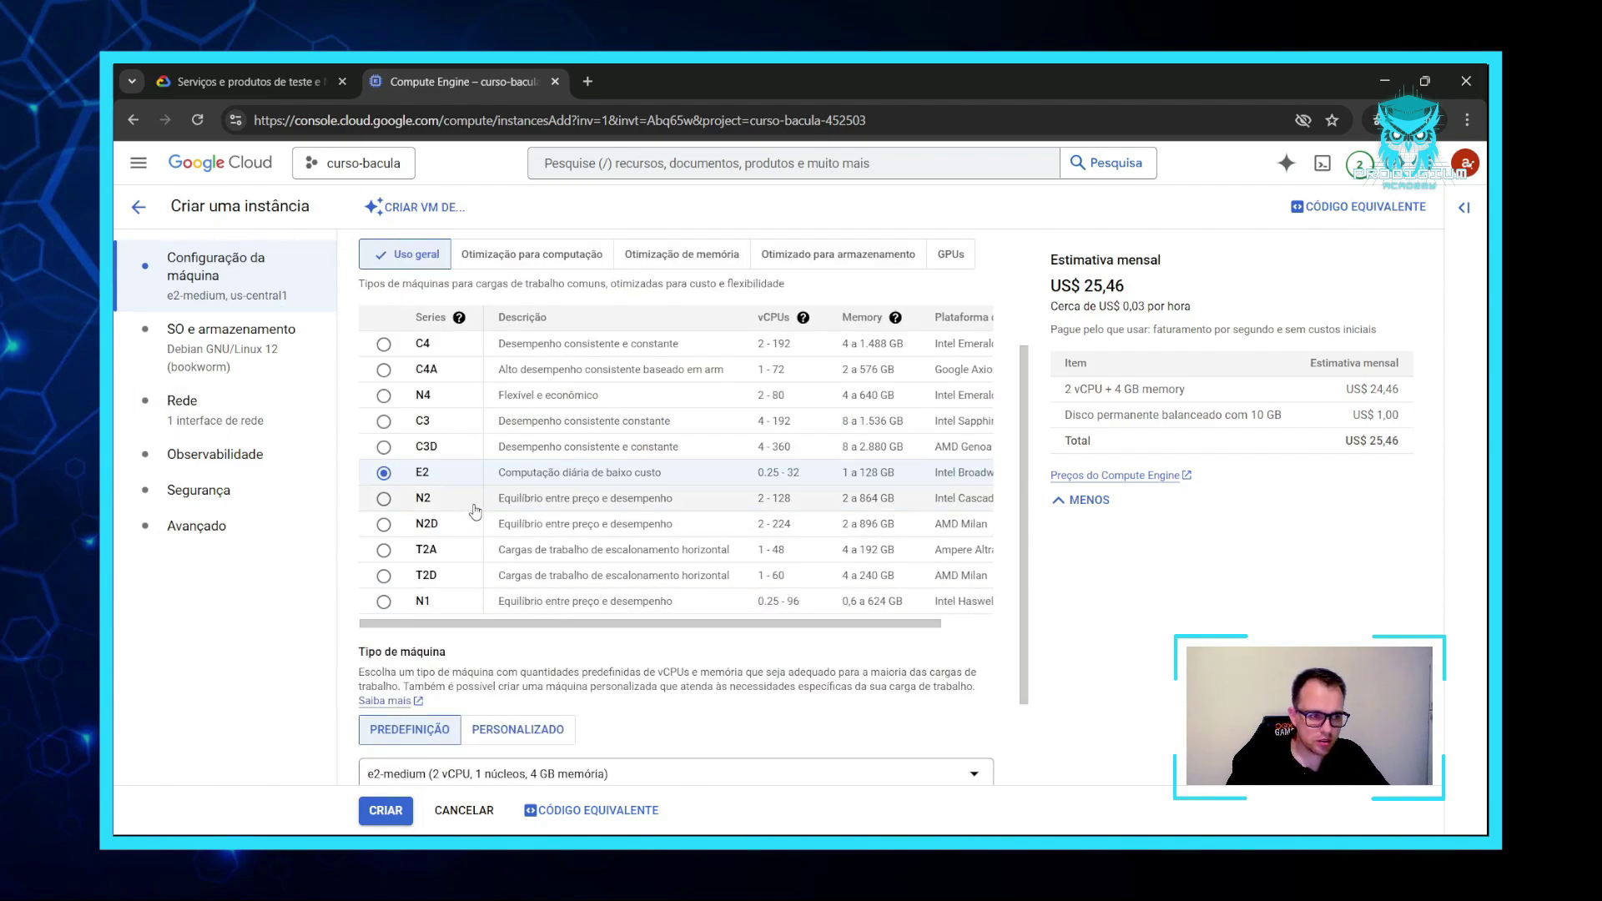
scroll(586, 484, down, 1)
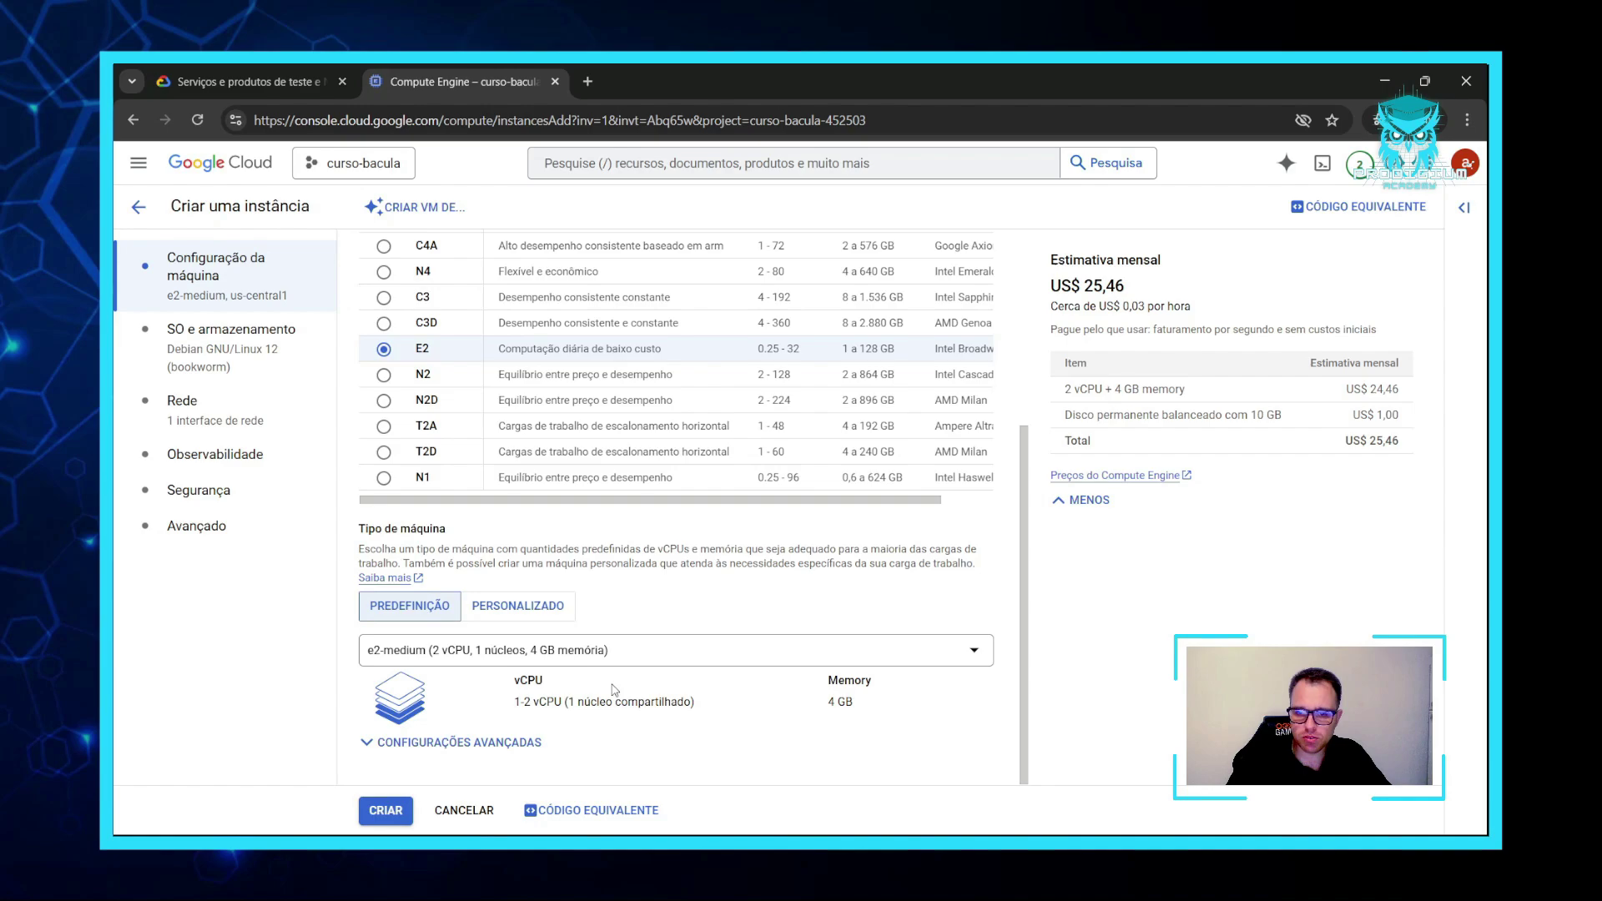
Change the instance's boot disk size to 20 GB and apply the disk selection.
click(259, 342)
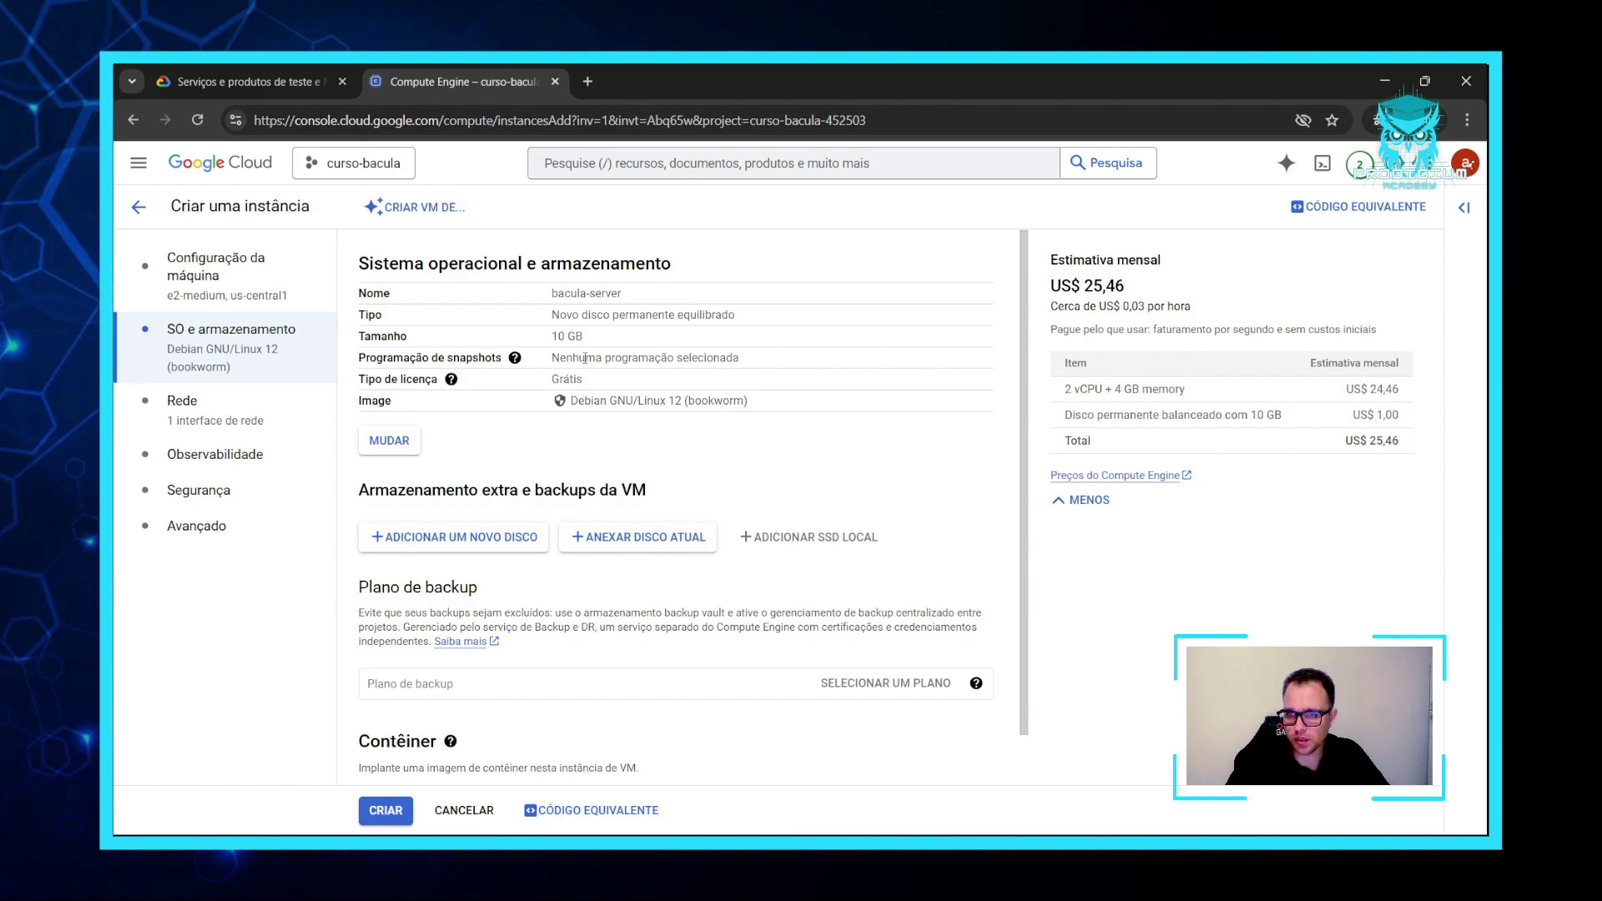
click(380, 444)
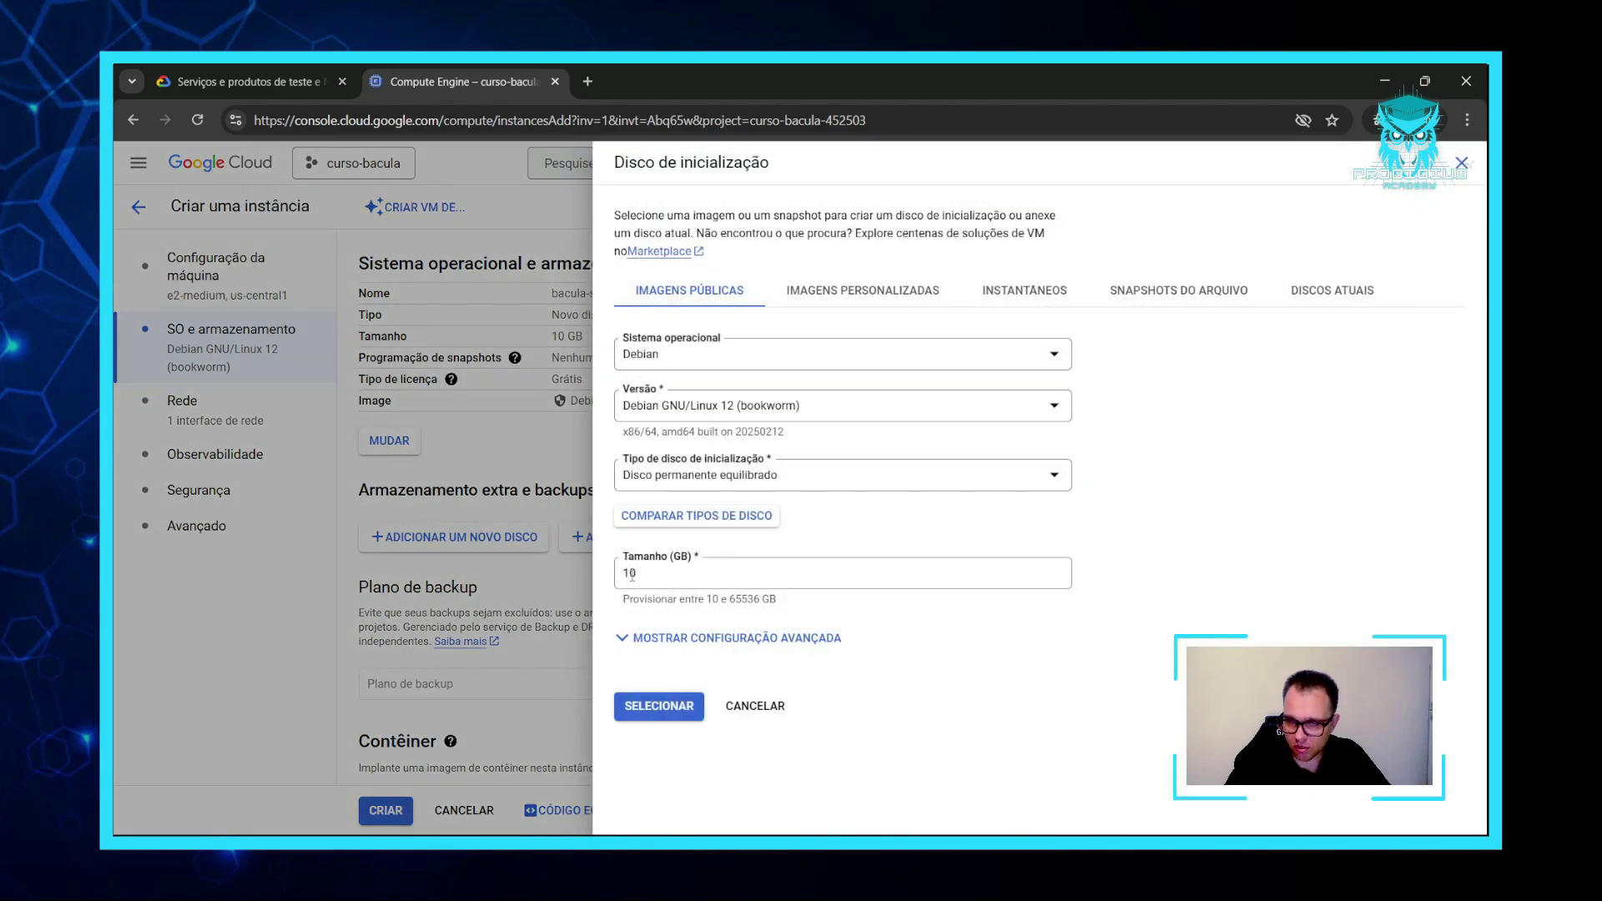
click(632, 575)
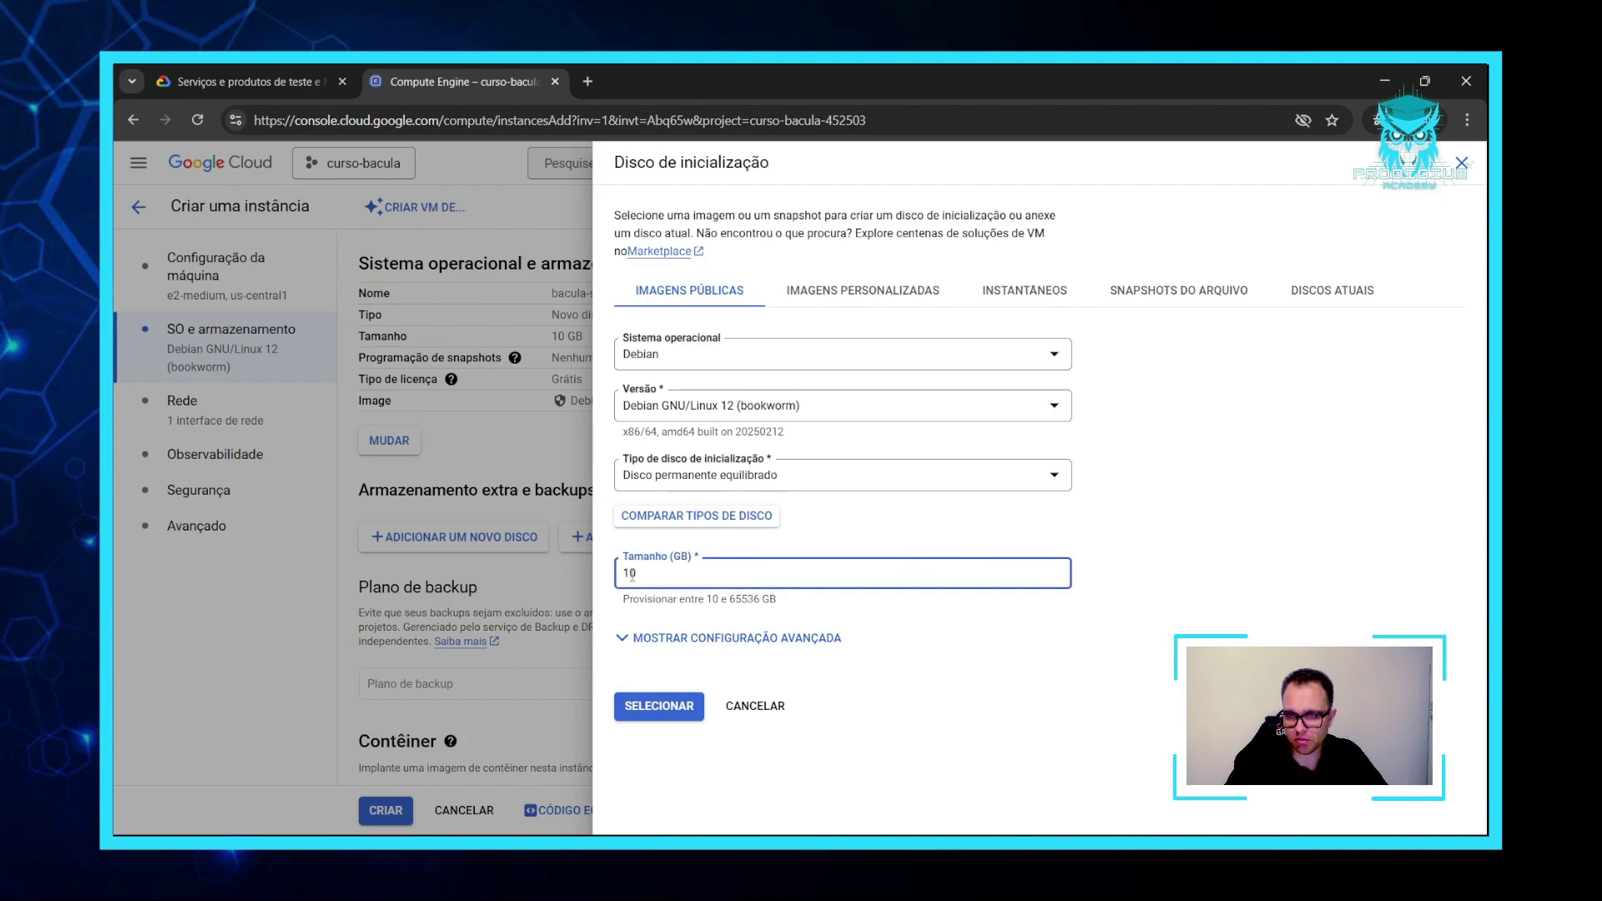
key(BackSpace)
text(2)
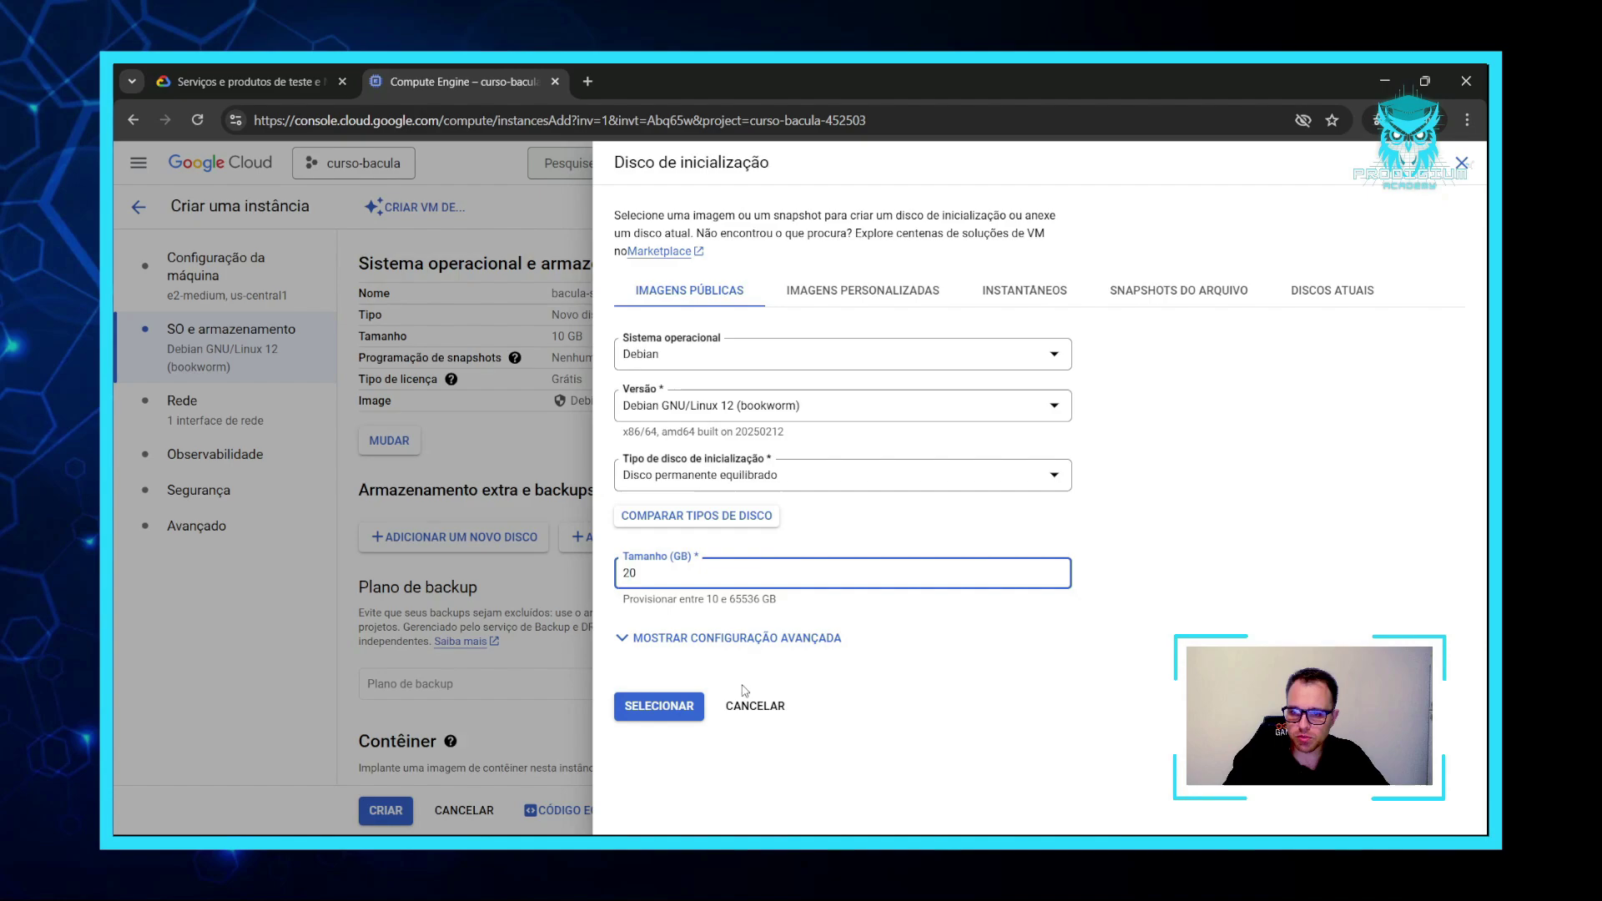
click(682, 716)
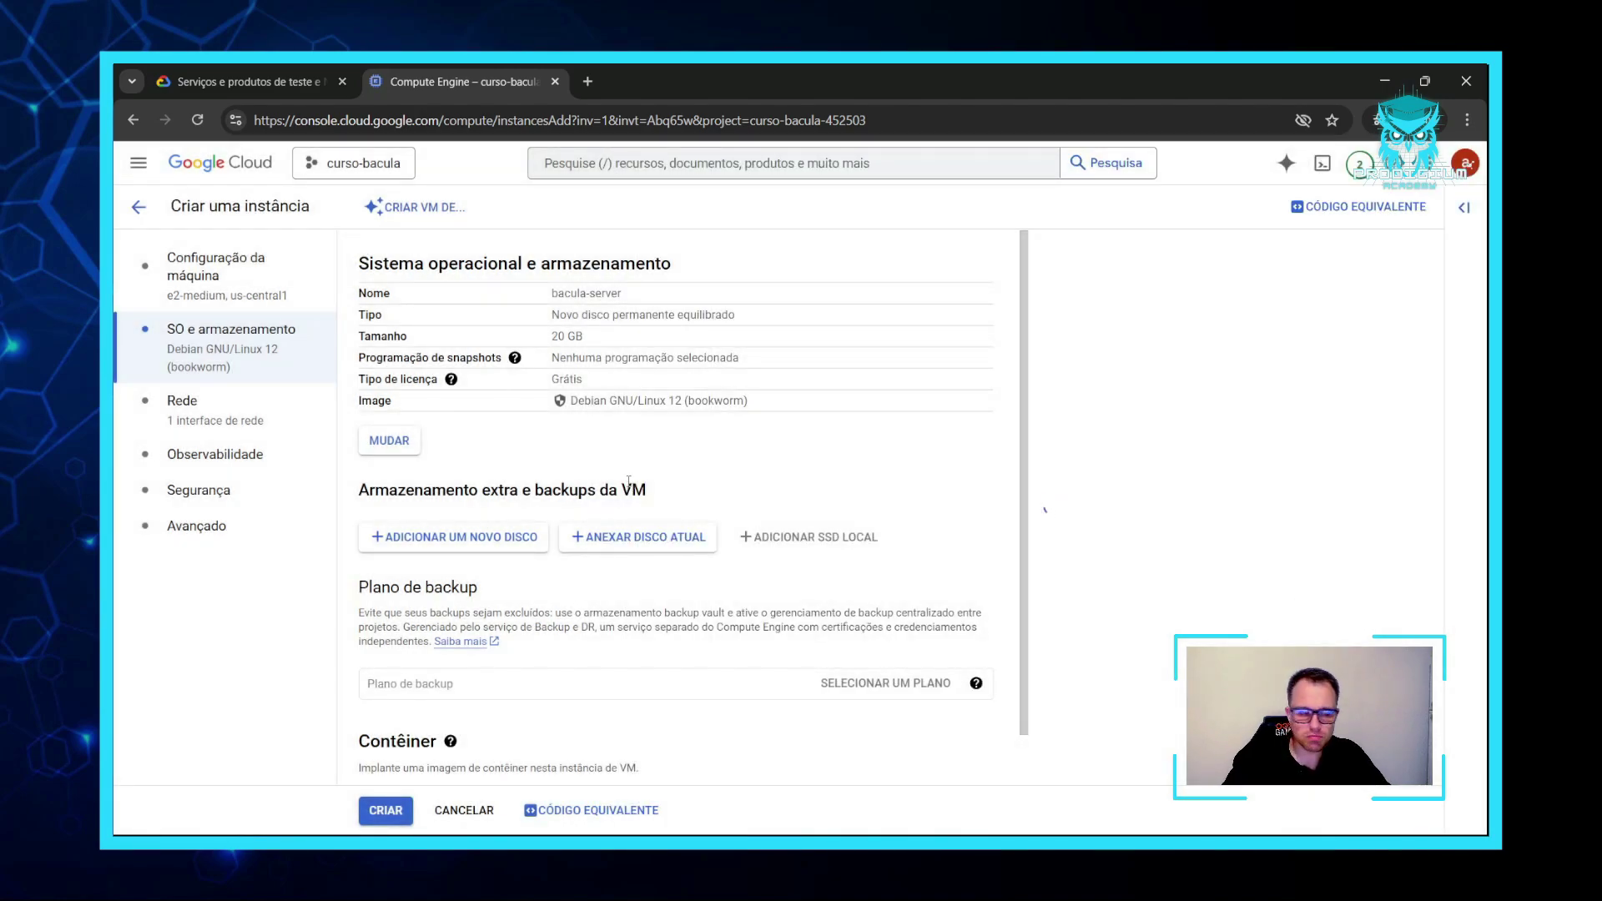
Allow both HTTP and HTTPS traffic in the instance's network firewall settings.
click(202, 424)
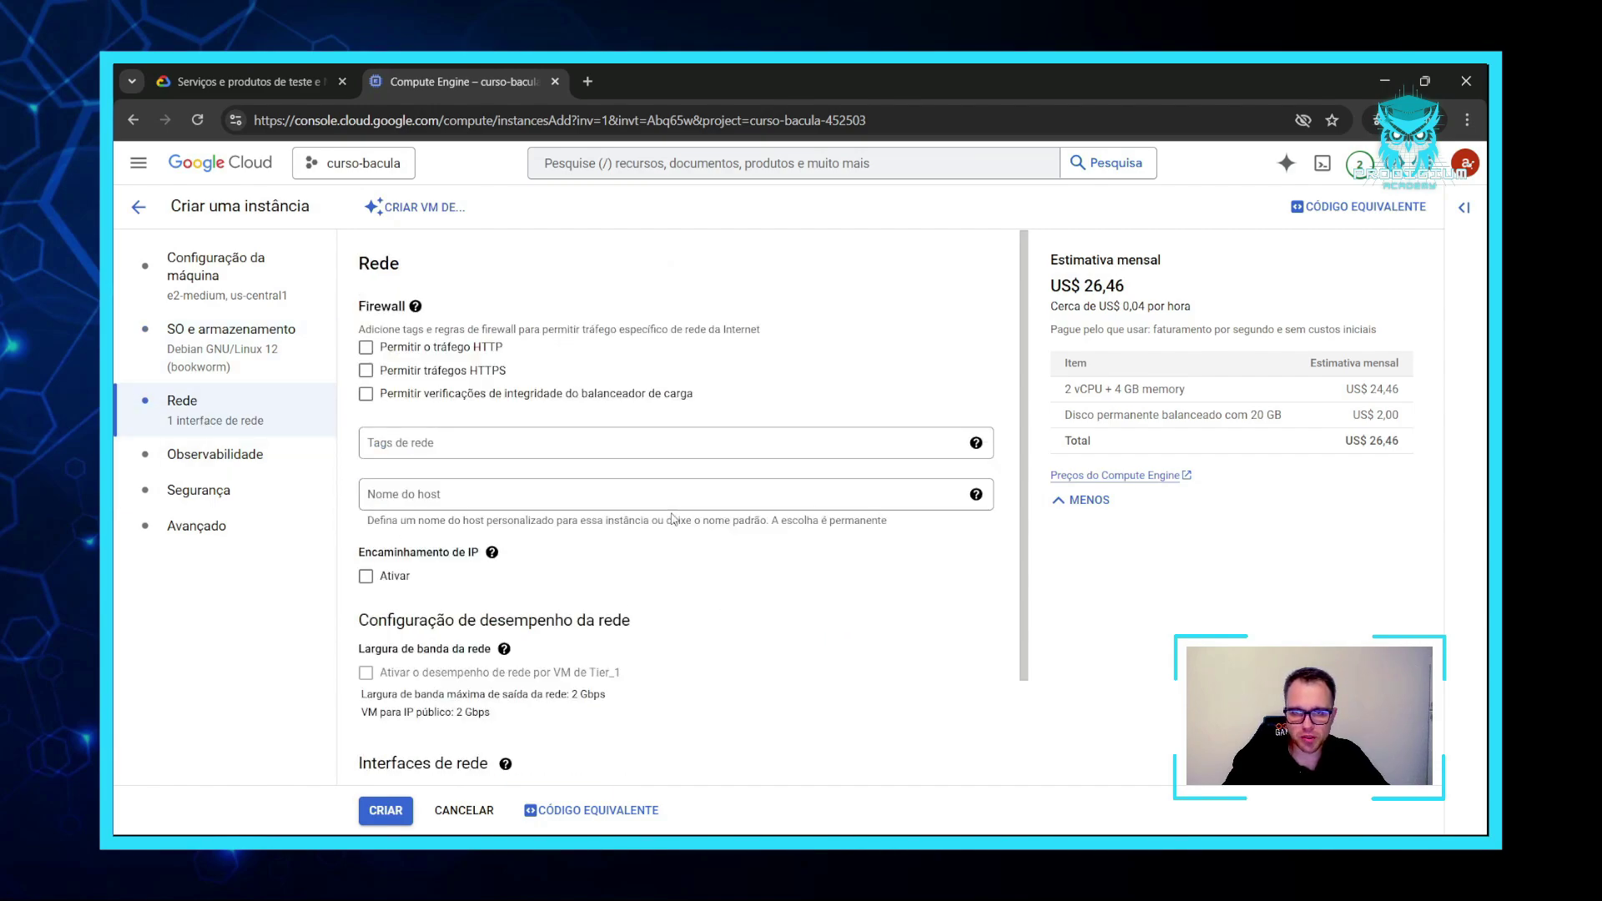
click(447, 349)
click(423, 372)
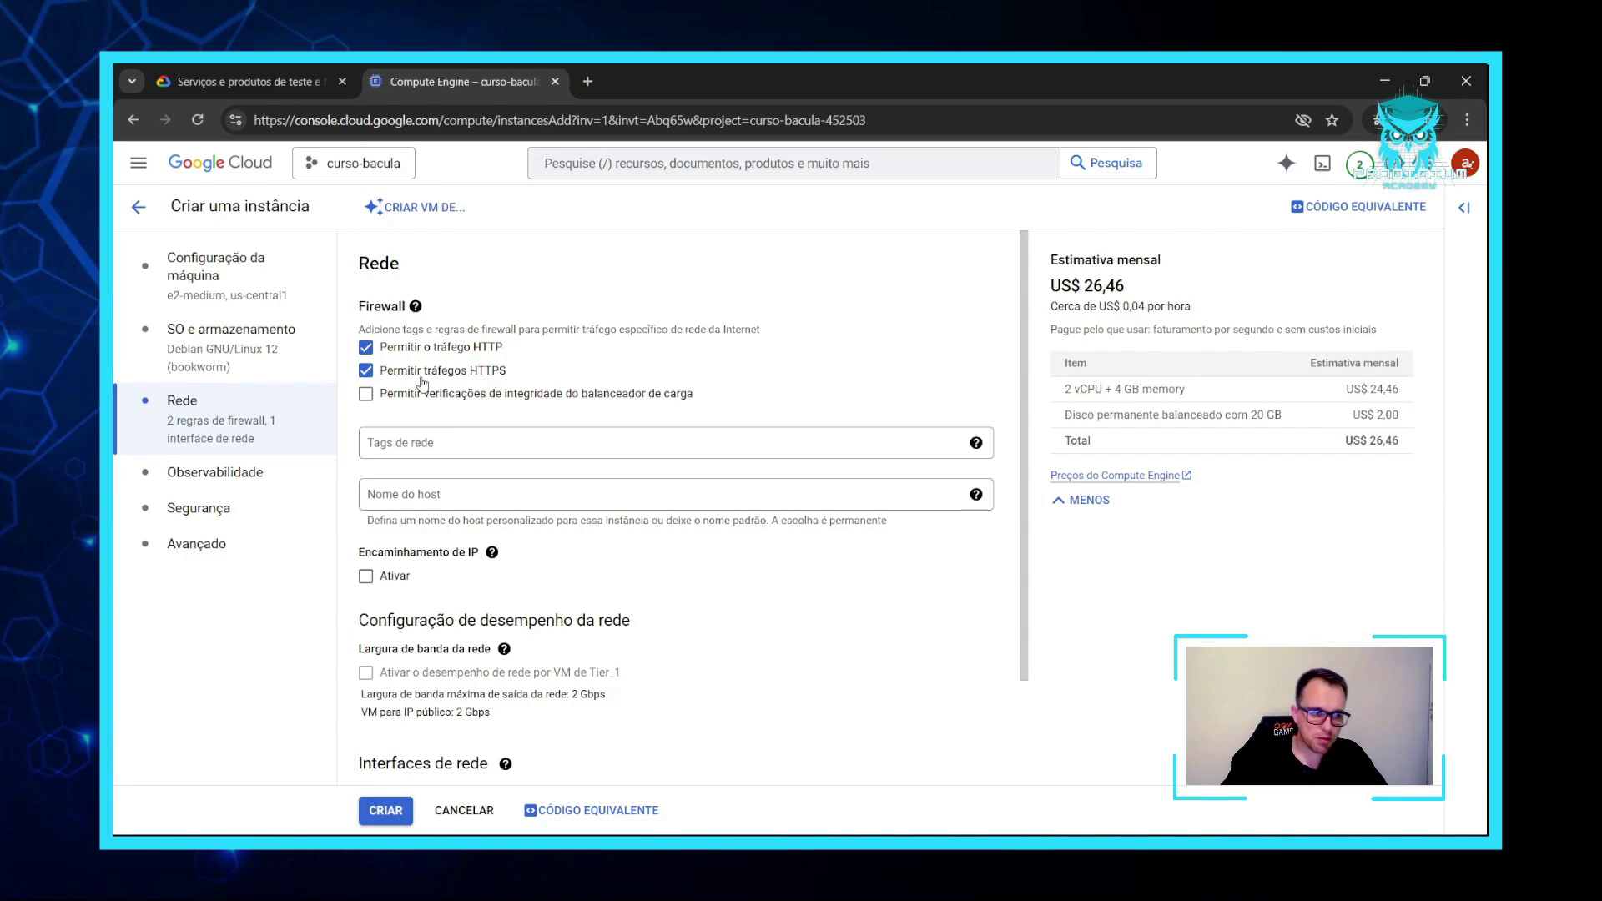
Enter bacula-network as the network tag of the instance.
click(404, 448)
text(bac)
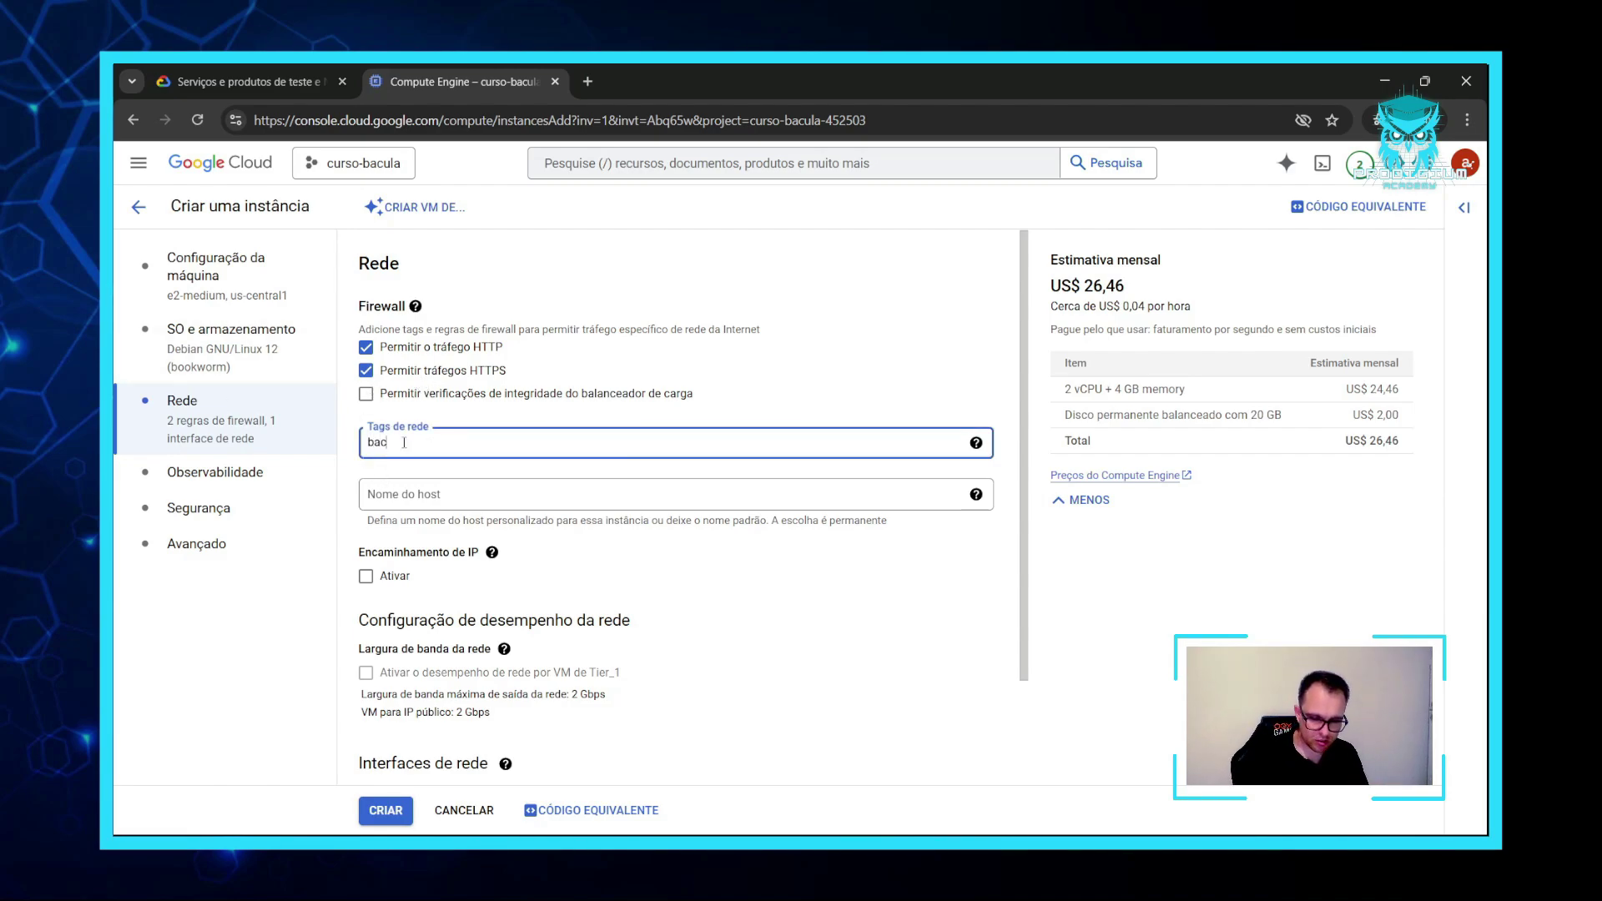
text(ulanbe)
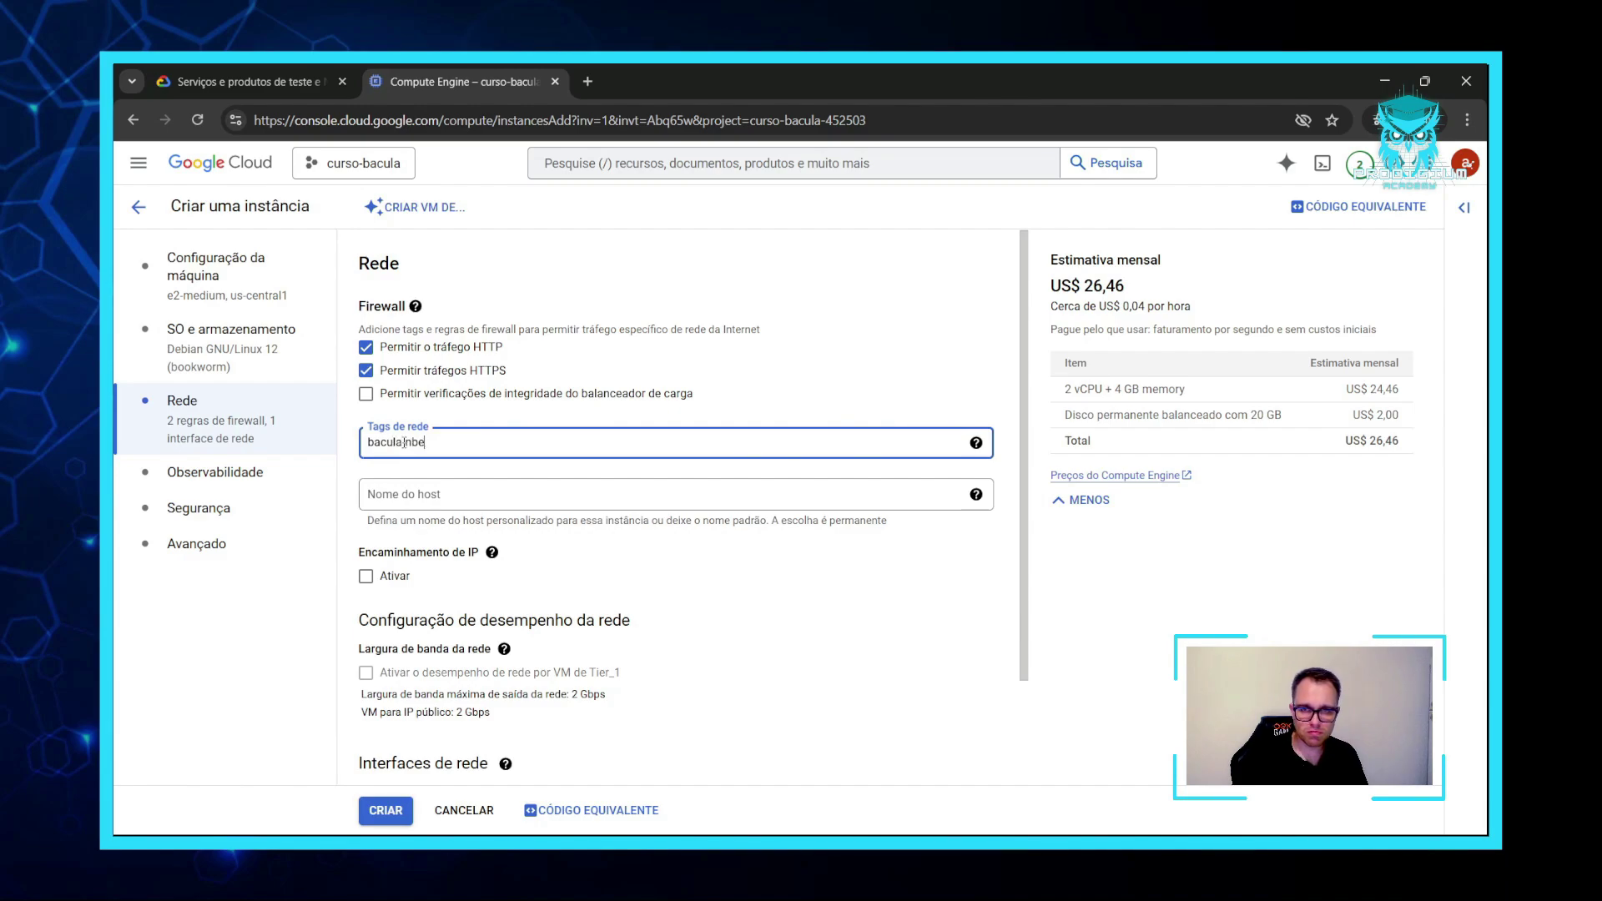
key(BackSpace)
text(network)
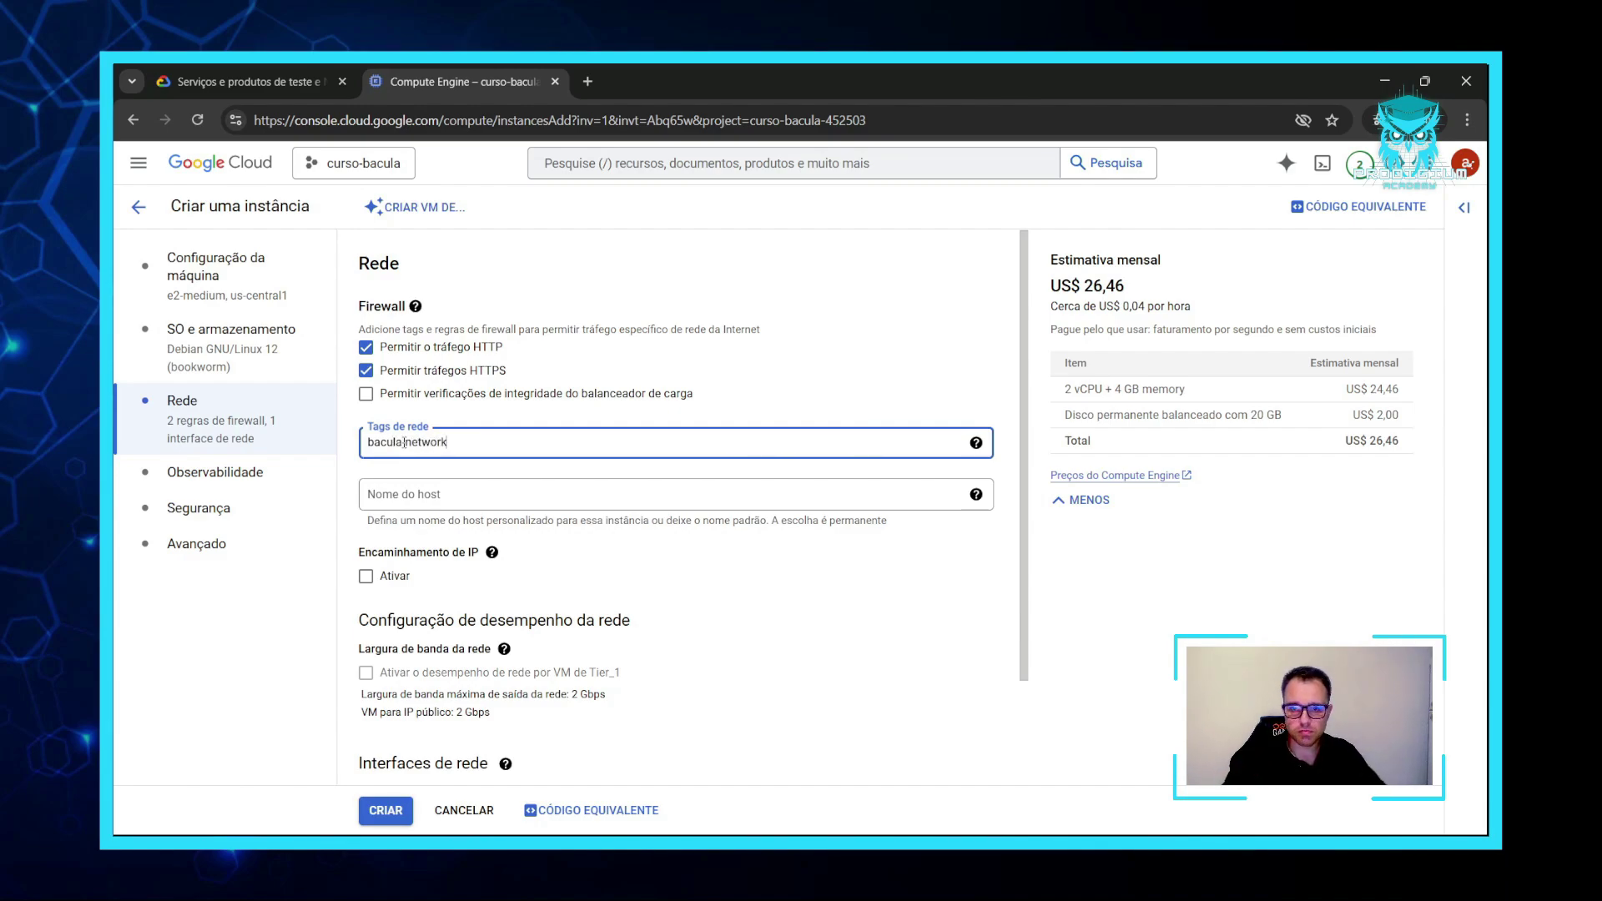
click(404, 442)
text(-)
Reserve a static internal IPv4 address named bacula-server for the default network interface, with automatic assignment and non-shared purpose.
scroll(600, 522, down, 2)
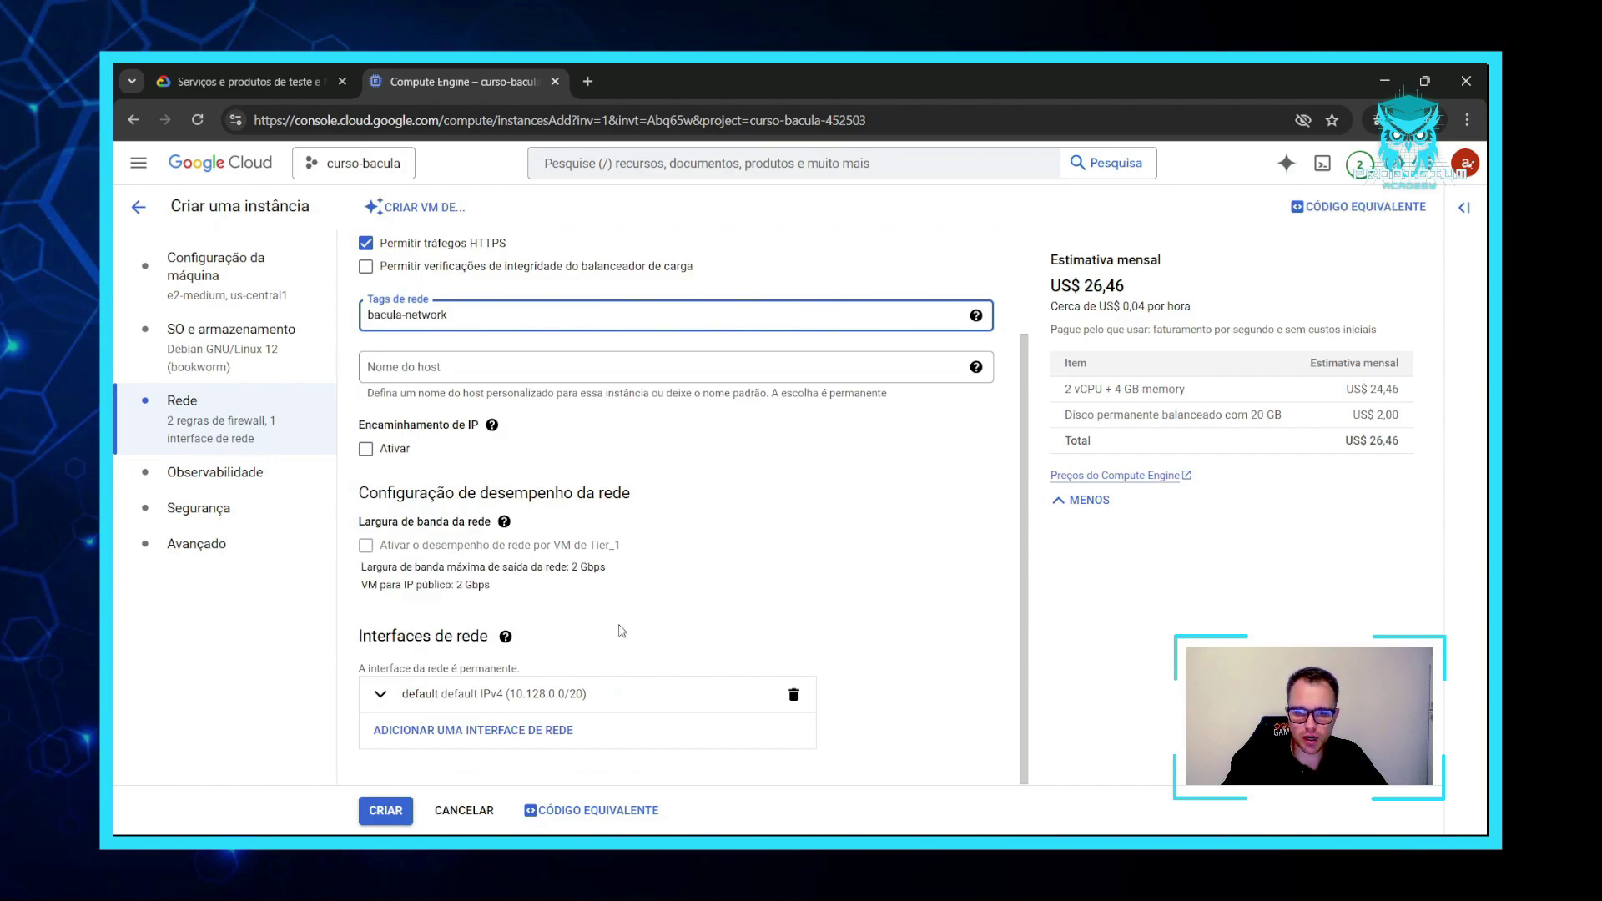
click(505, 635)
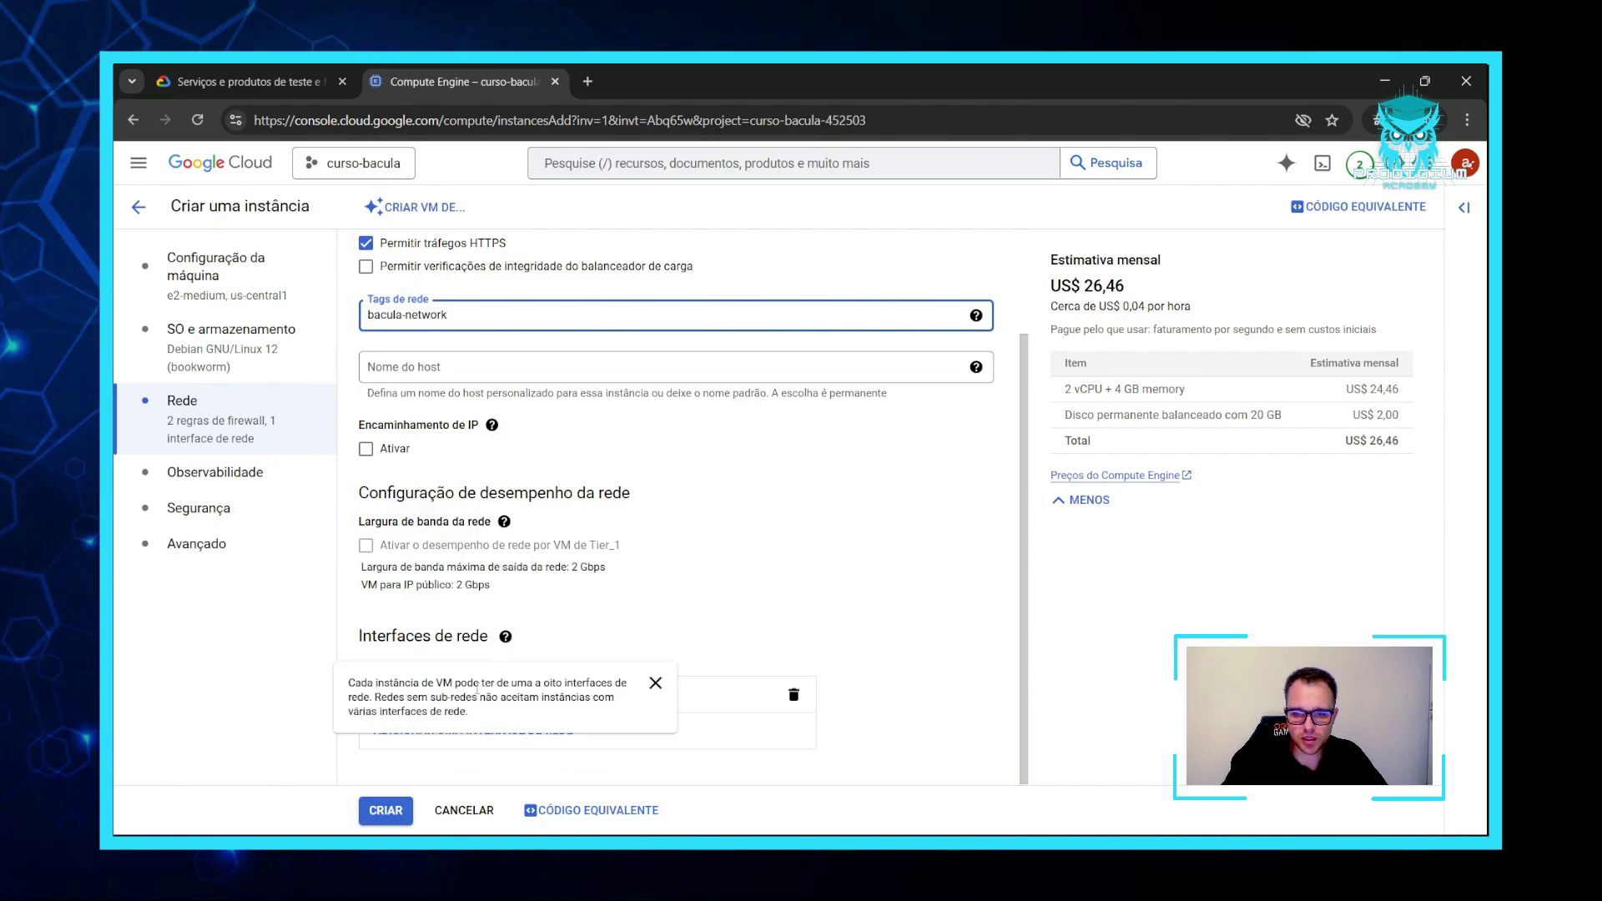
click(655, 682)
click(490, 695)
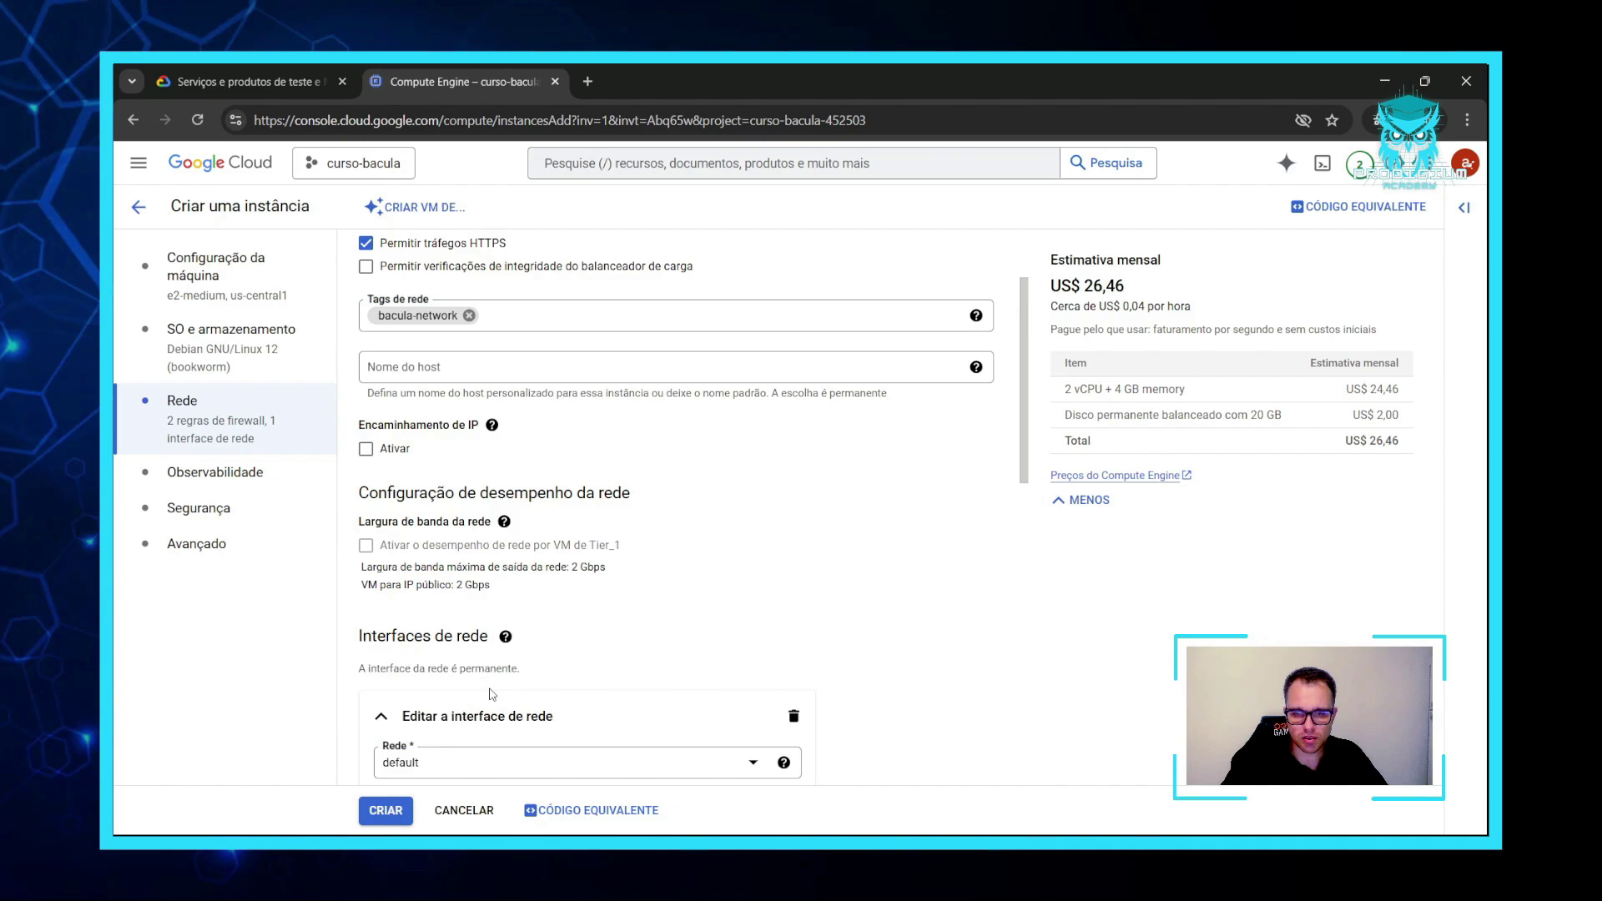
scroll(583, 648, down, 4)
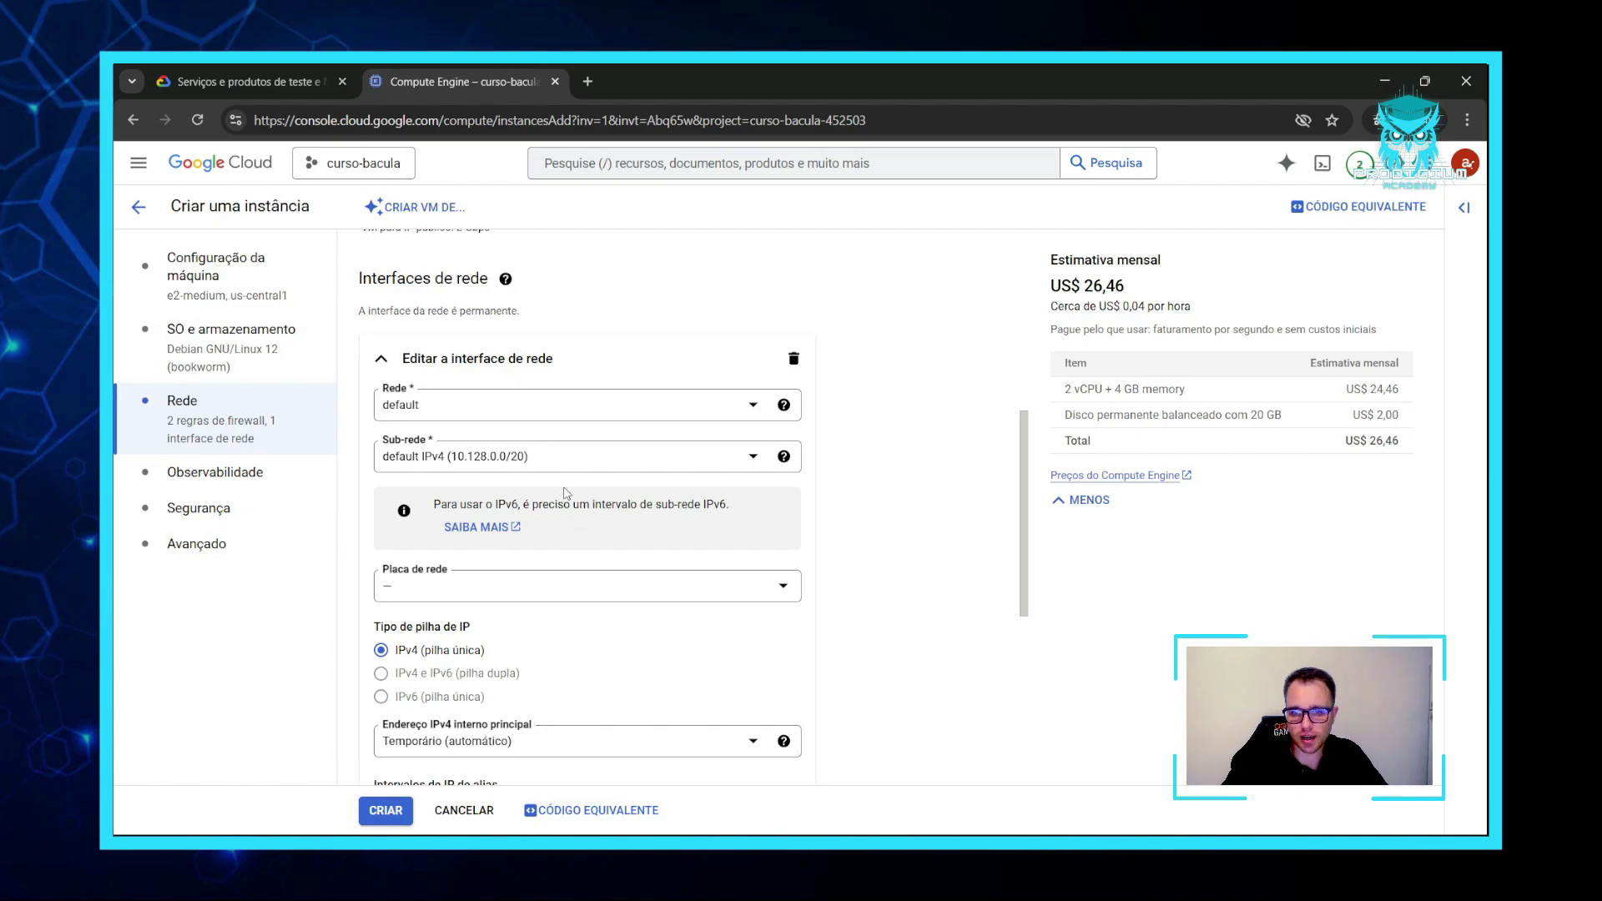
click(512, 742)
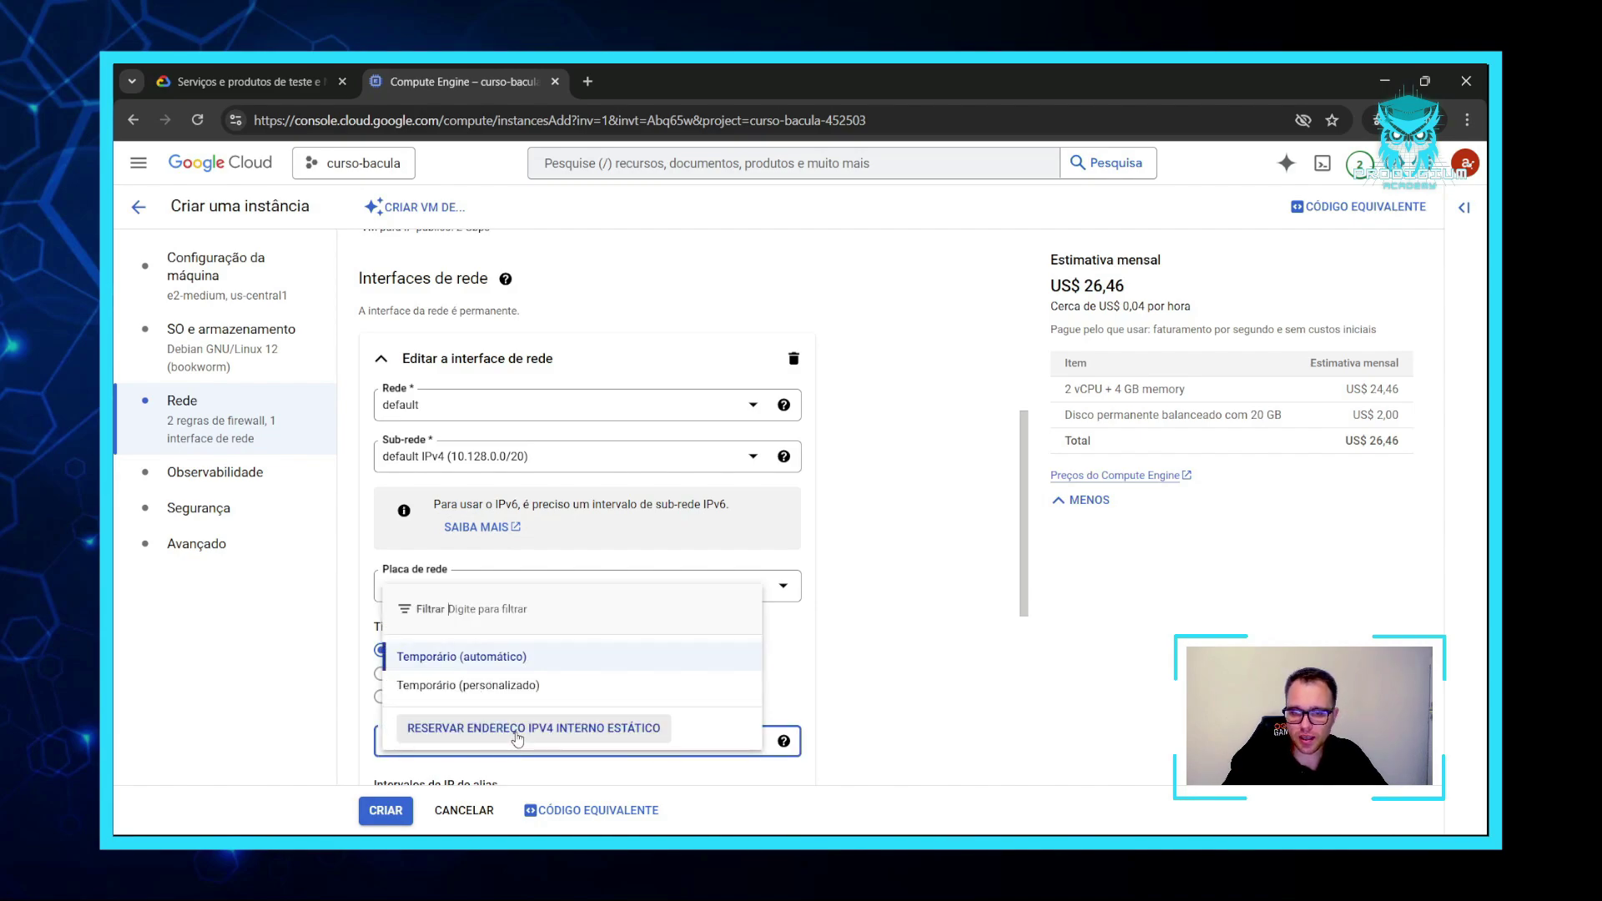
click(517, 729)
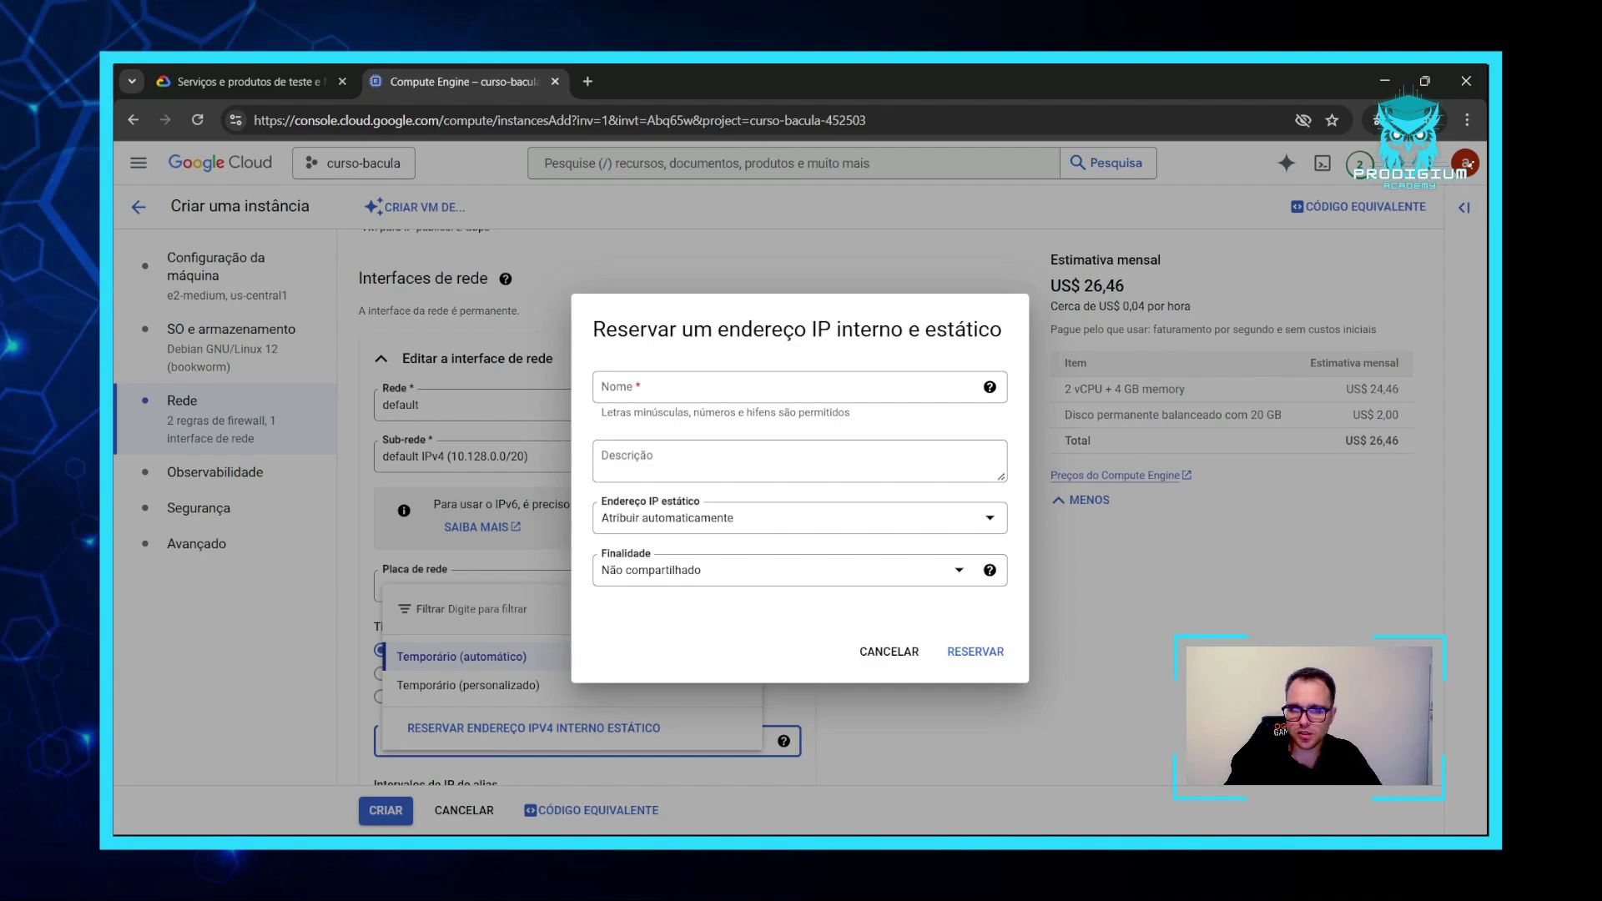
click(701, 397)
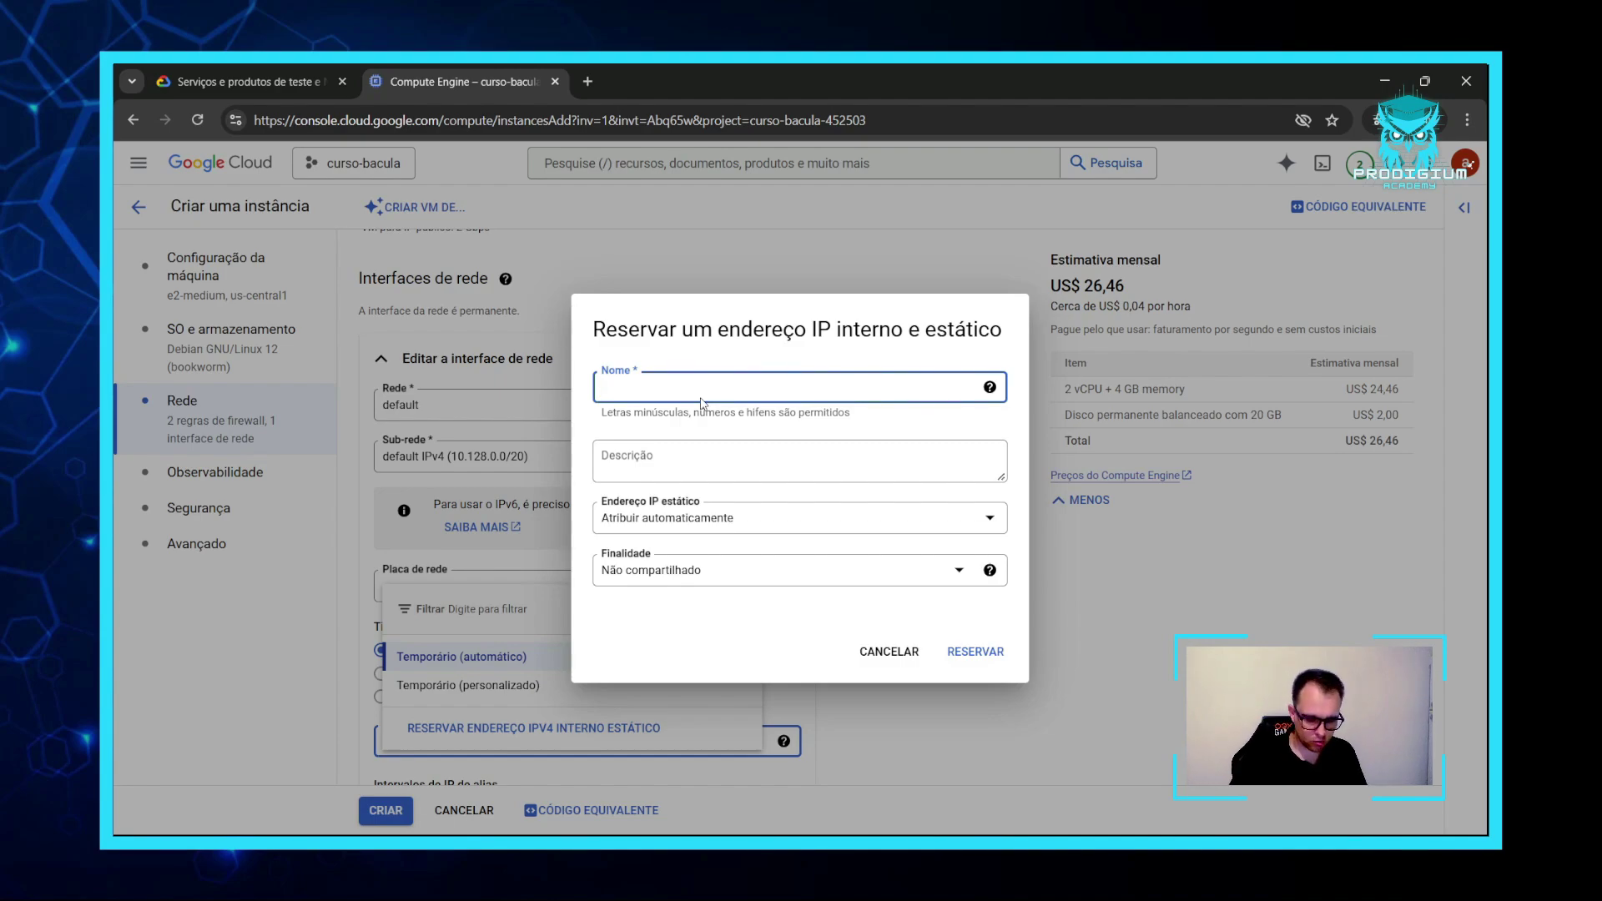
text(bacu)
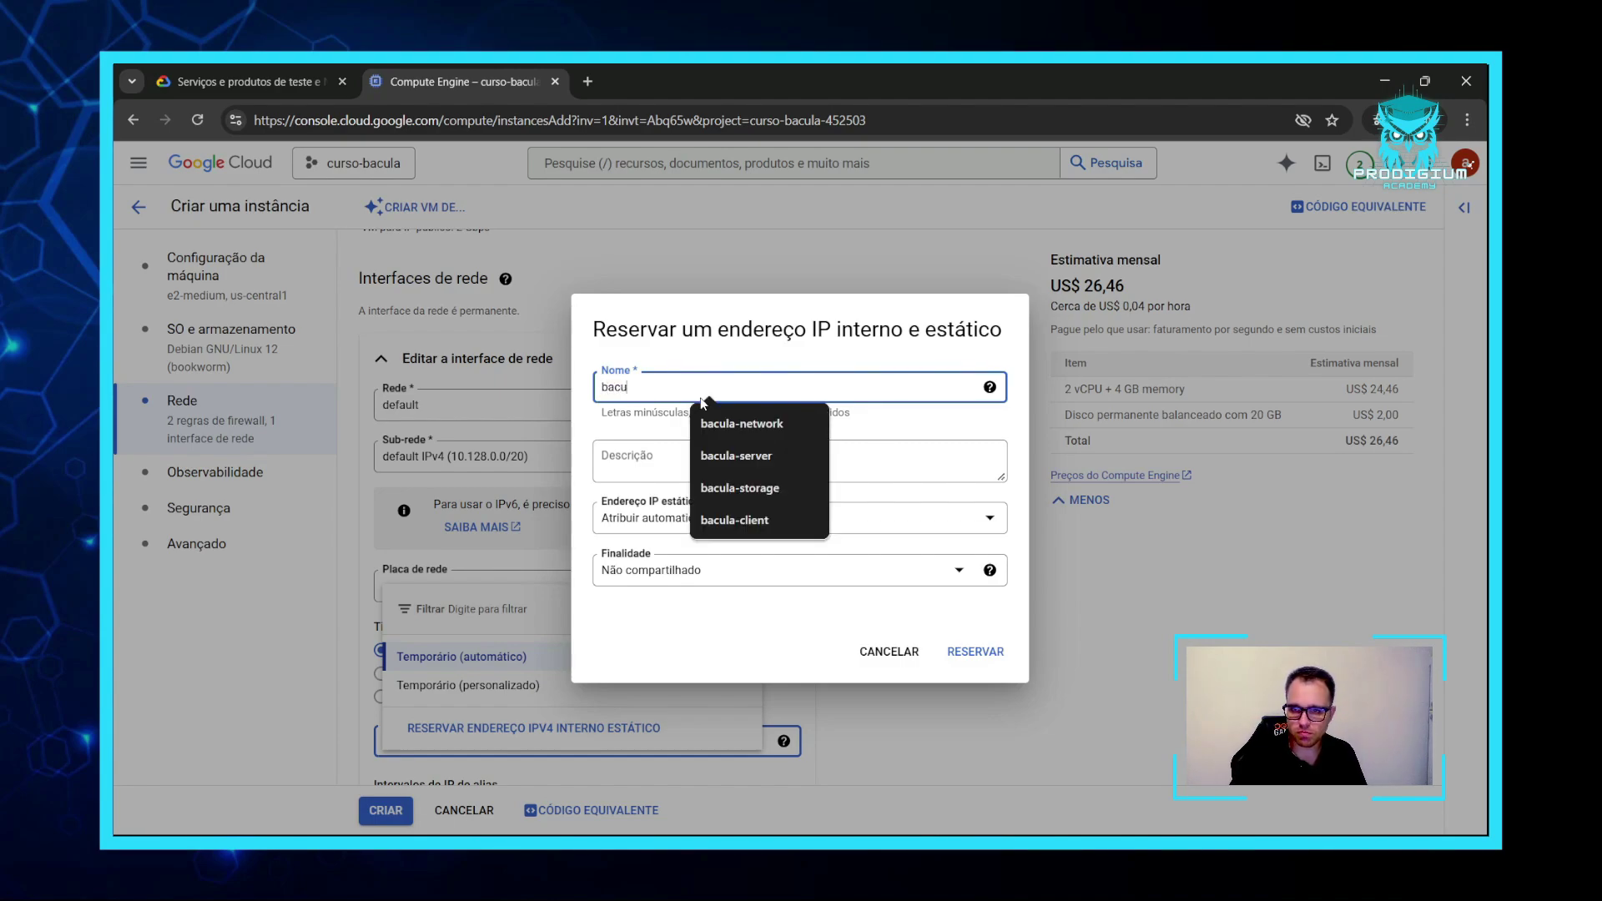
text(la-server)
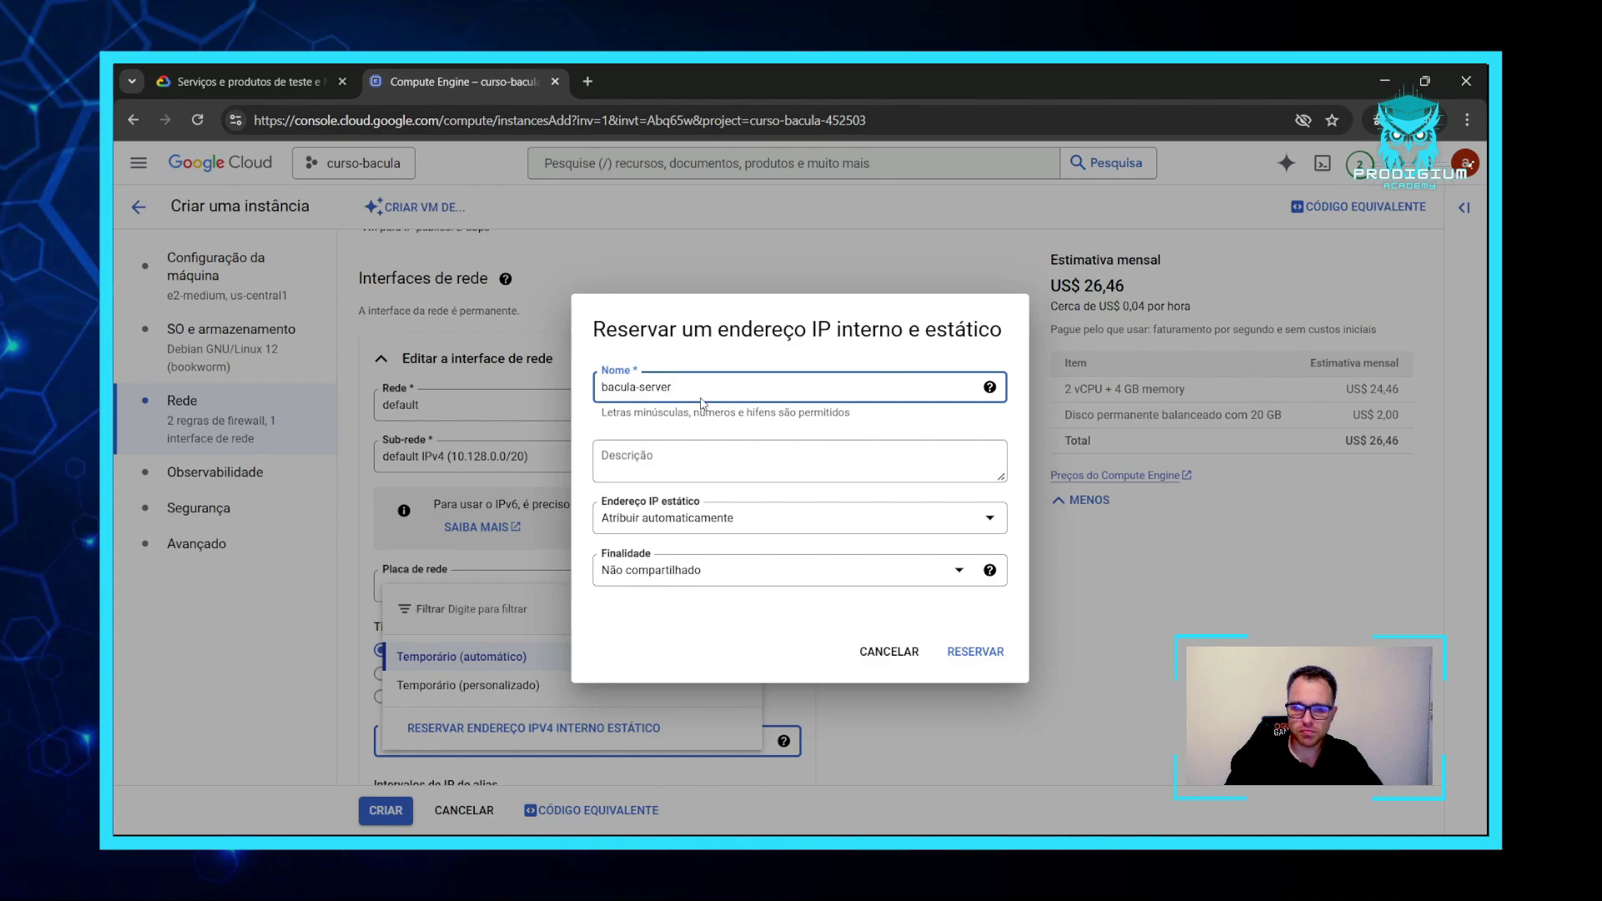
click(973, 652)
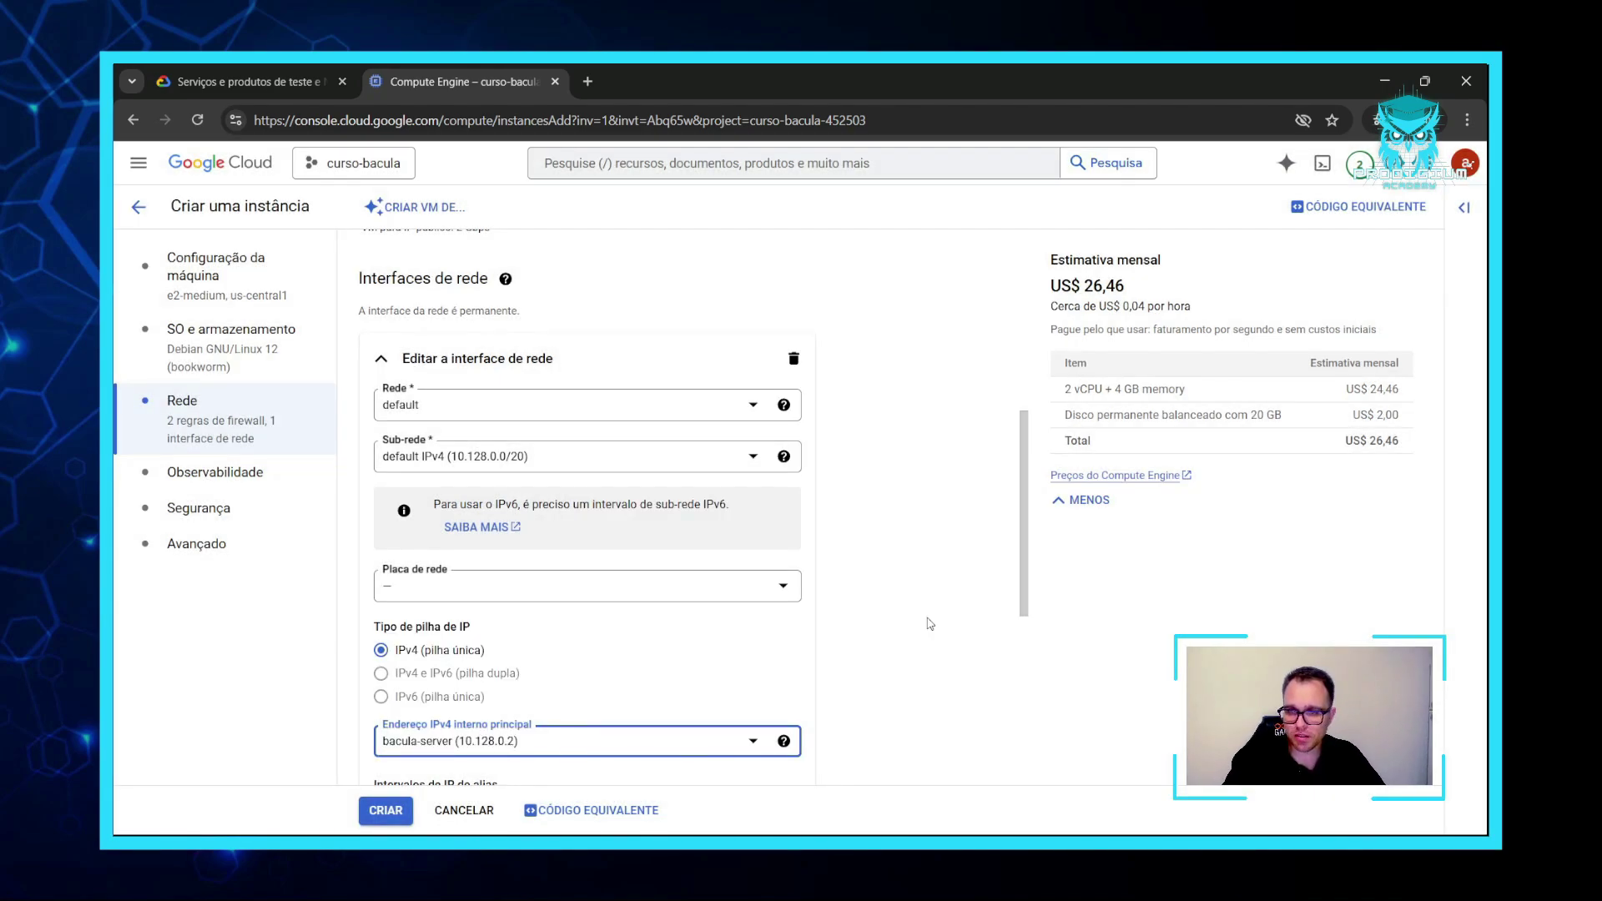
Finish editing the network interface, keeping the temporary external address, and create the VM instance.
scroll(930, 623, down, 3)
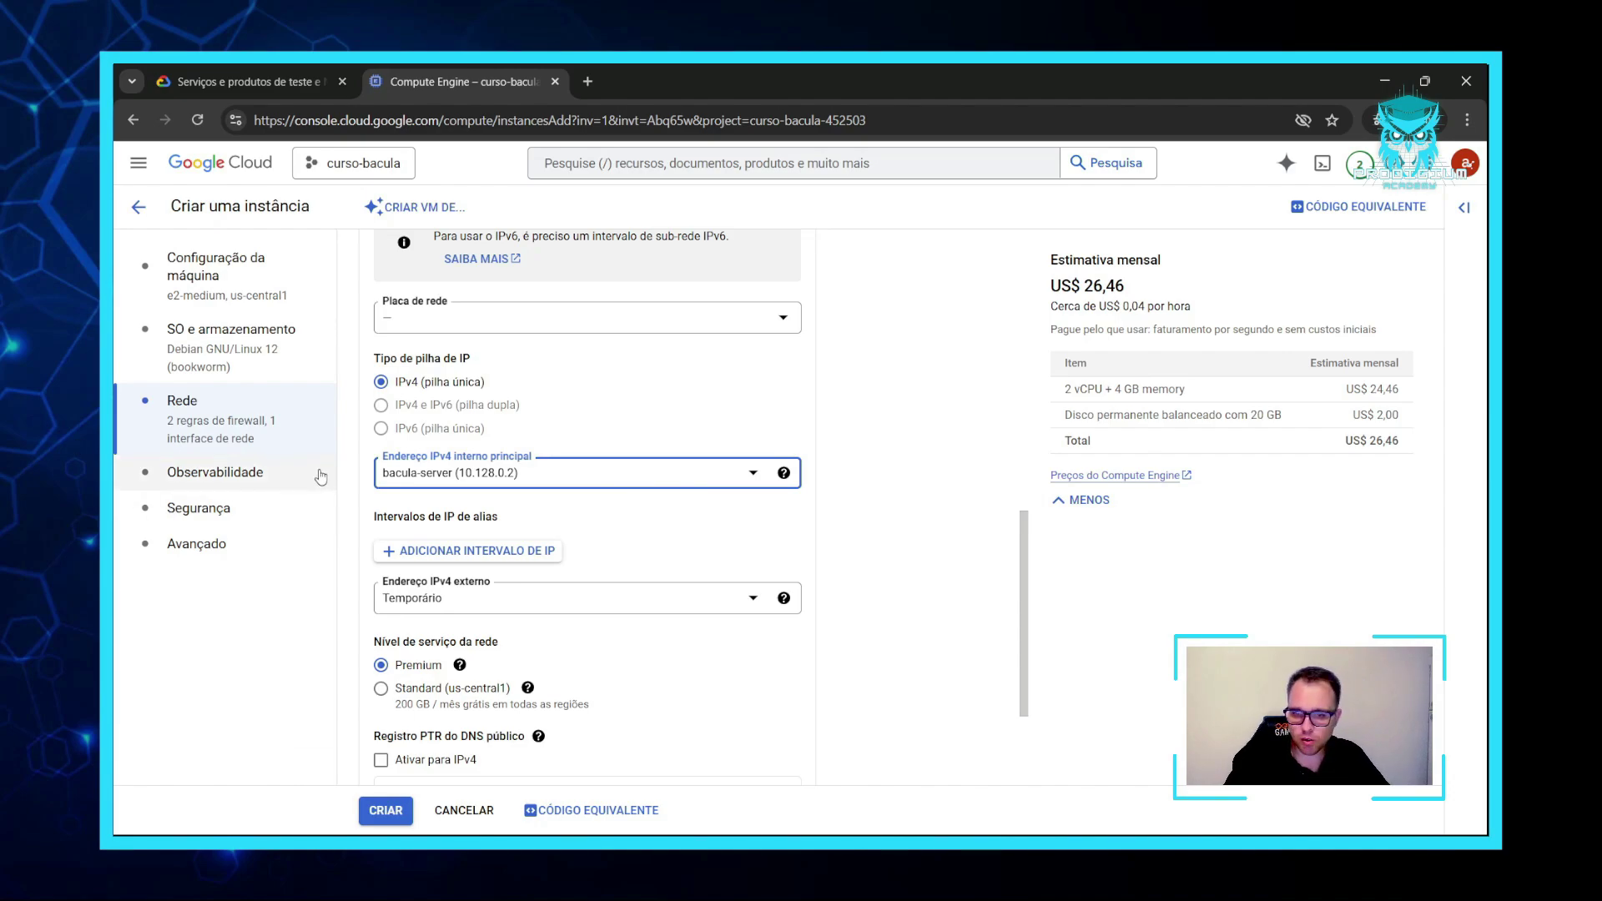
scroll(564, 357, down, 2)
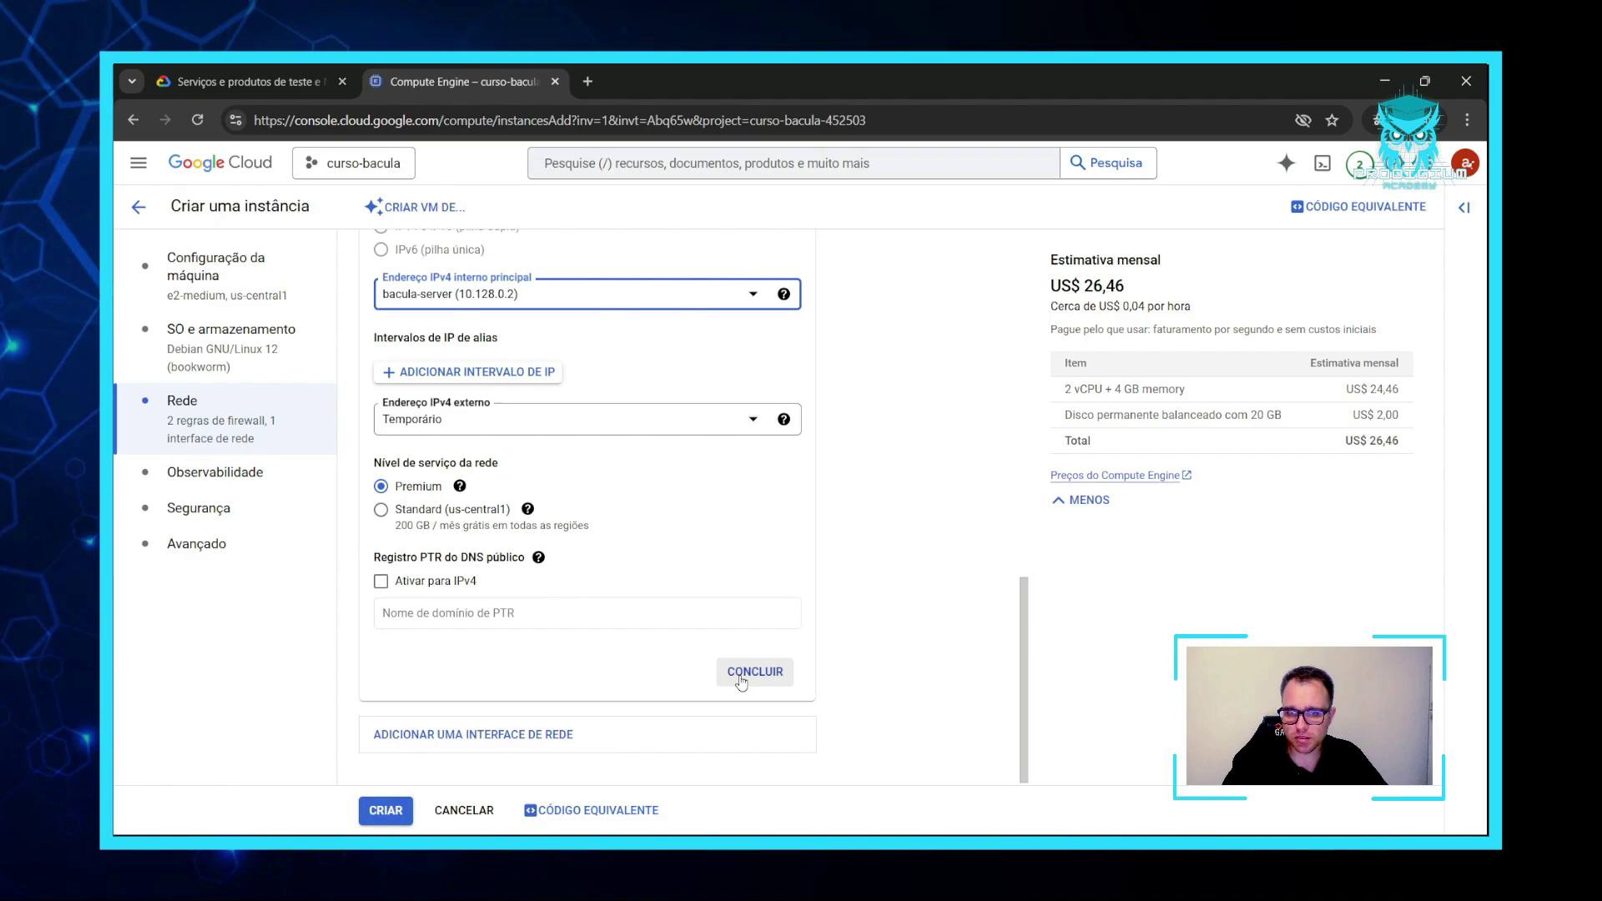
click(527, 509)
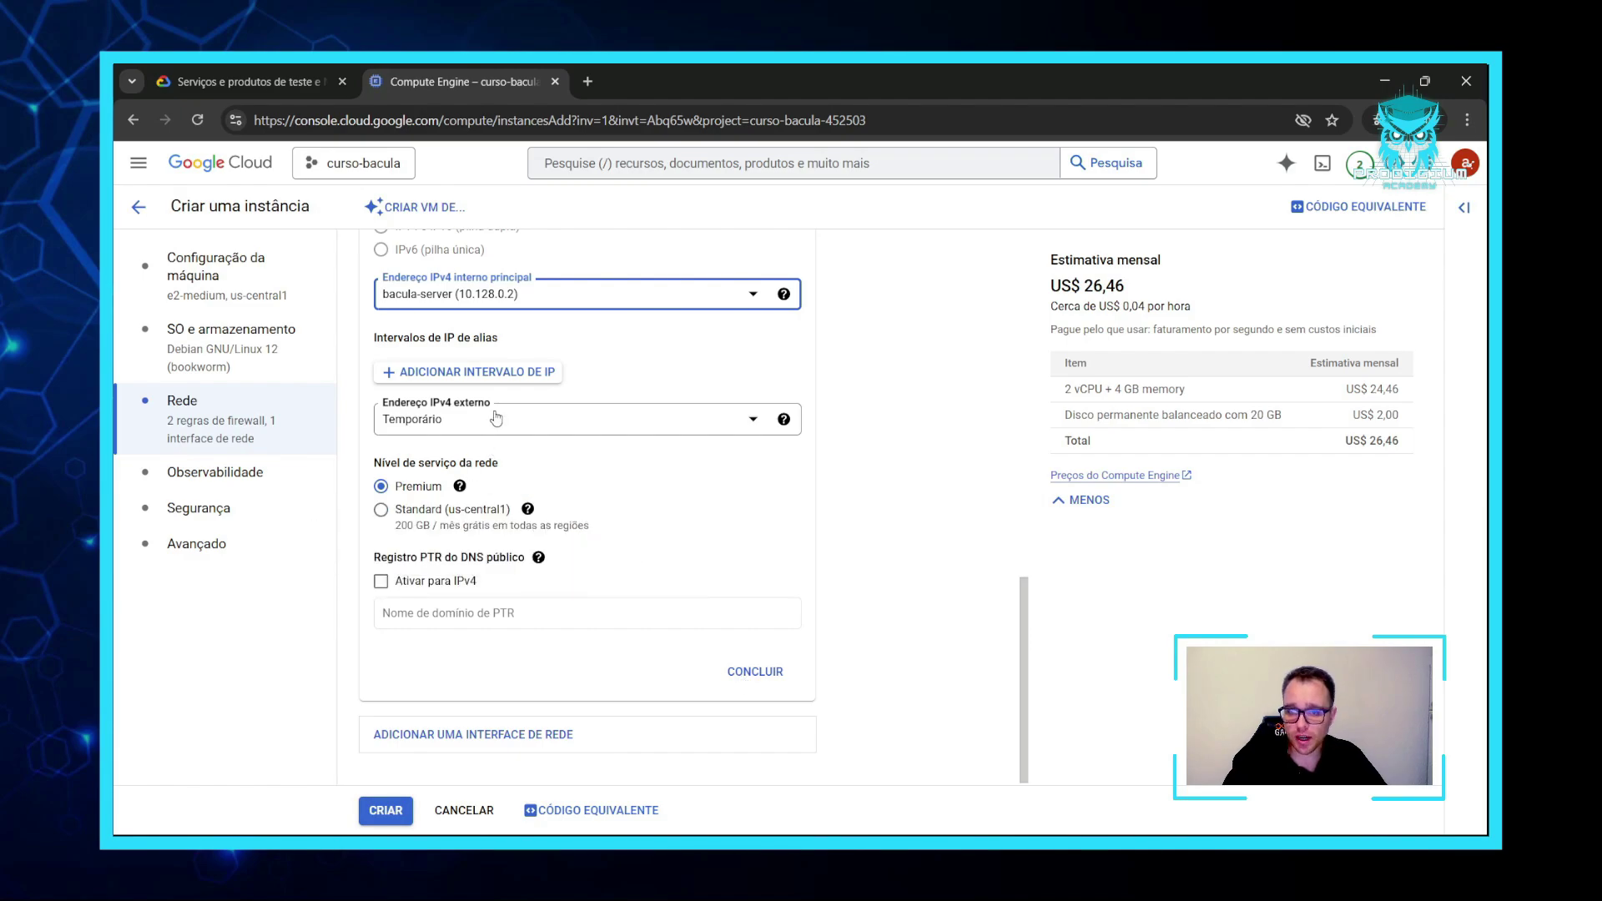
click(756, 674)
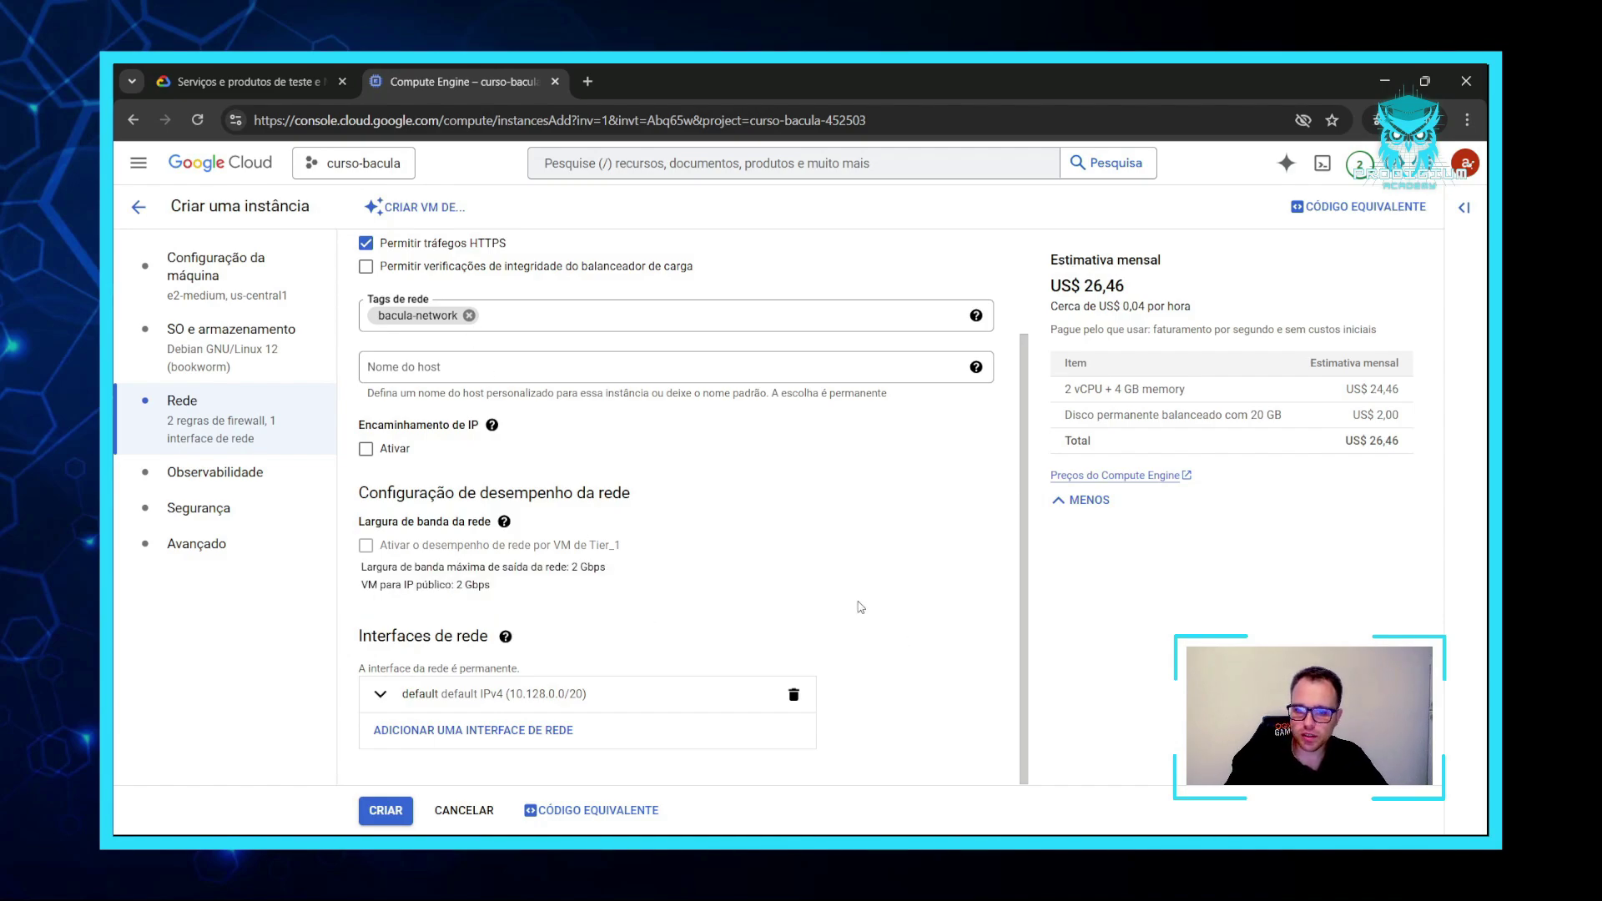
click(391, 812)
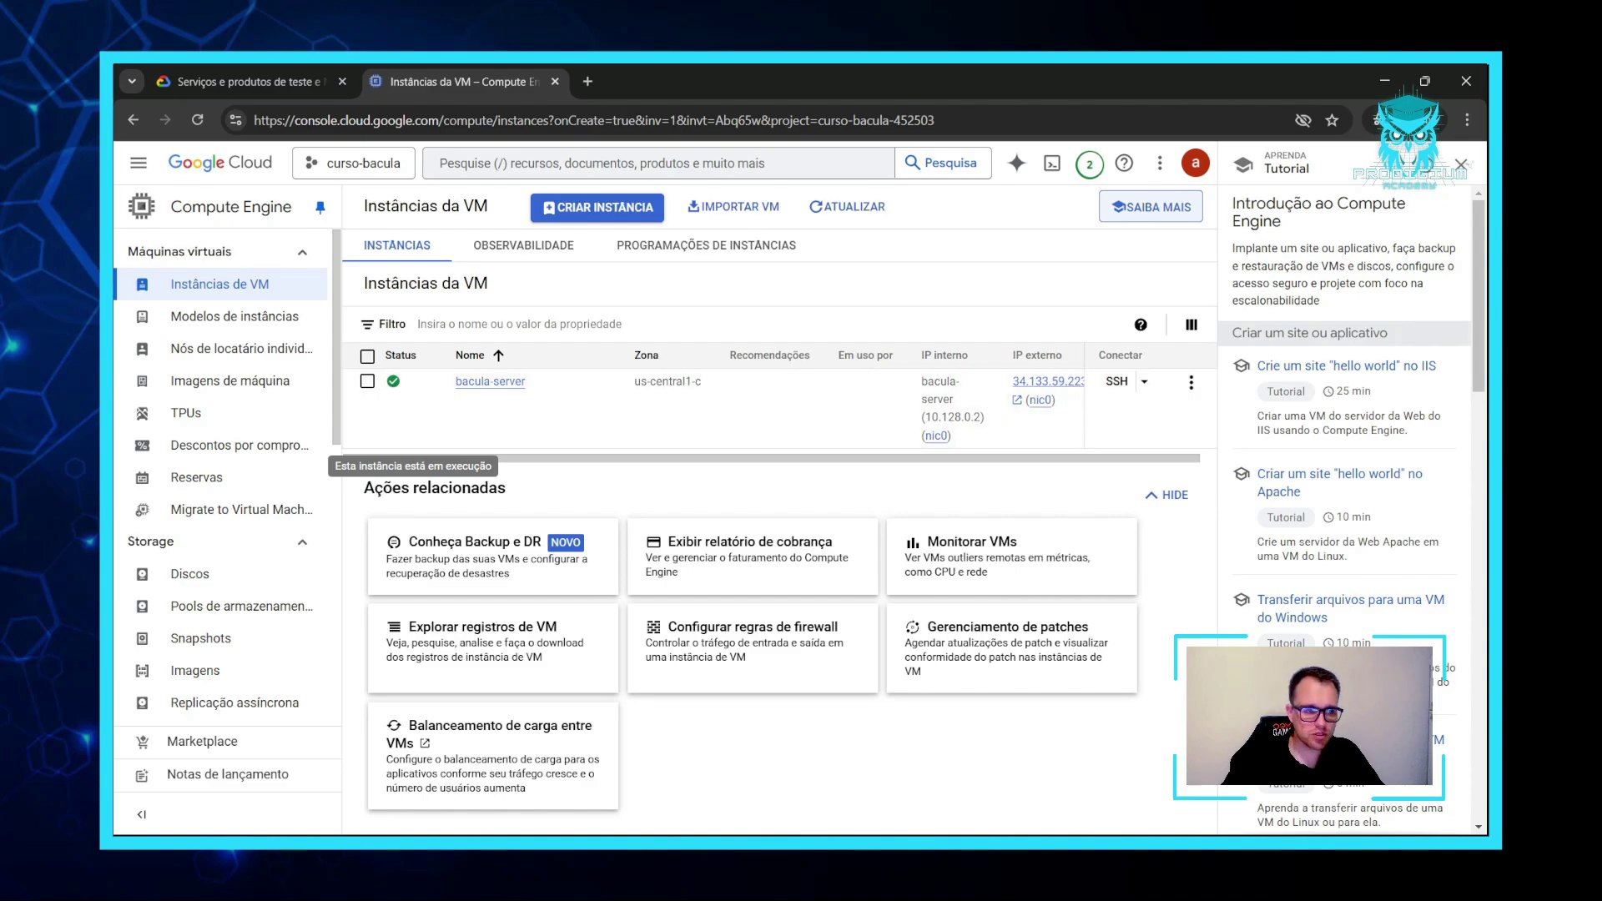
Select the bacula-server instance in the VM instances list.
click(367, 383)
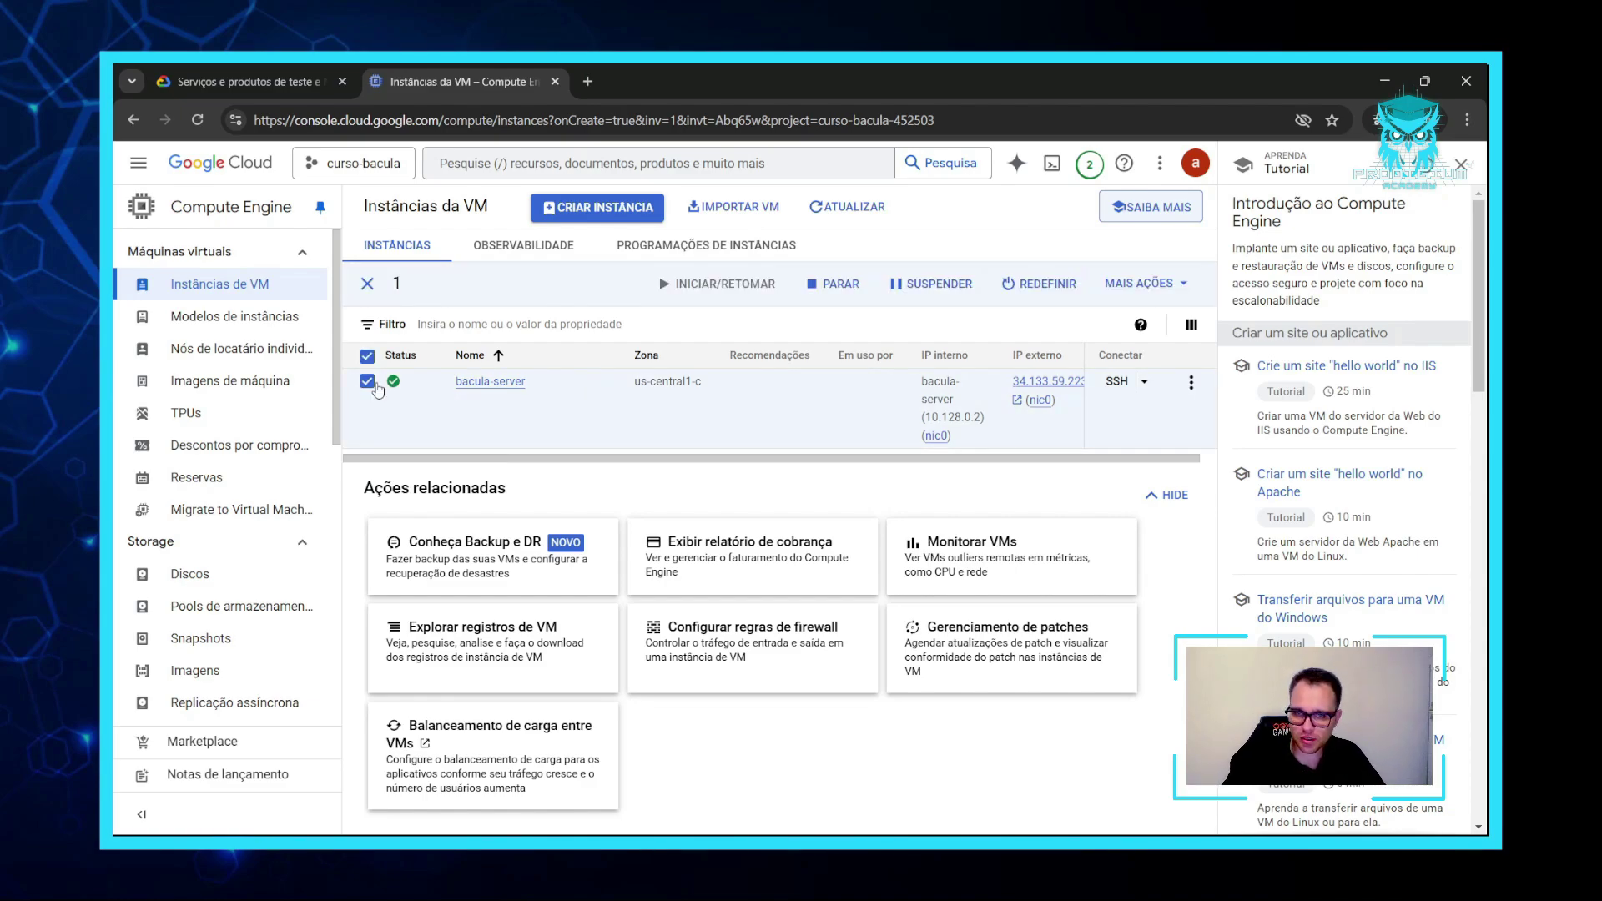
click(367, 382)
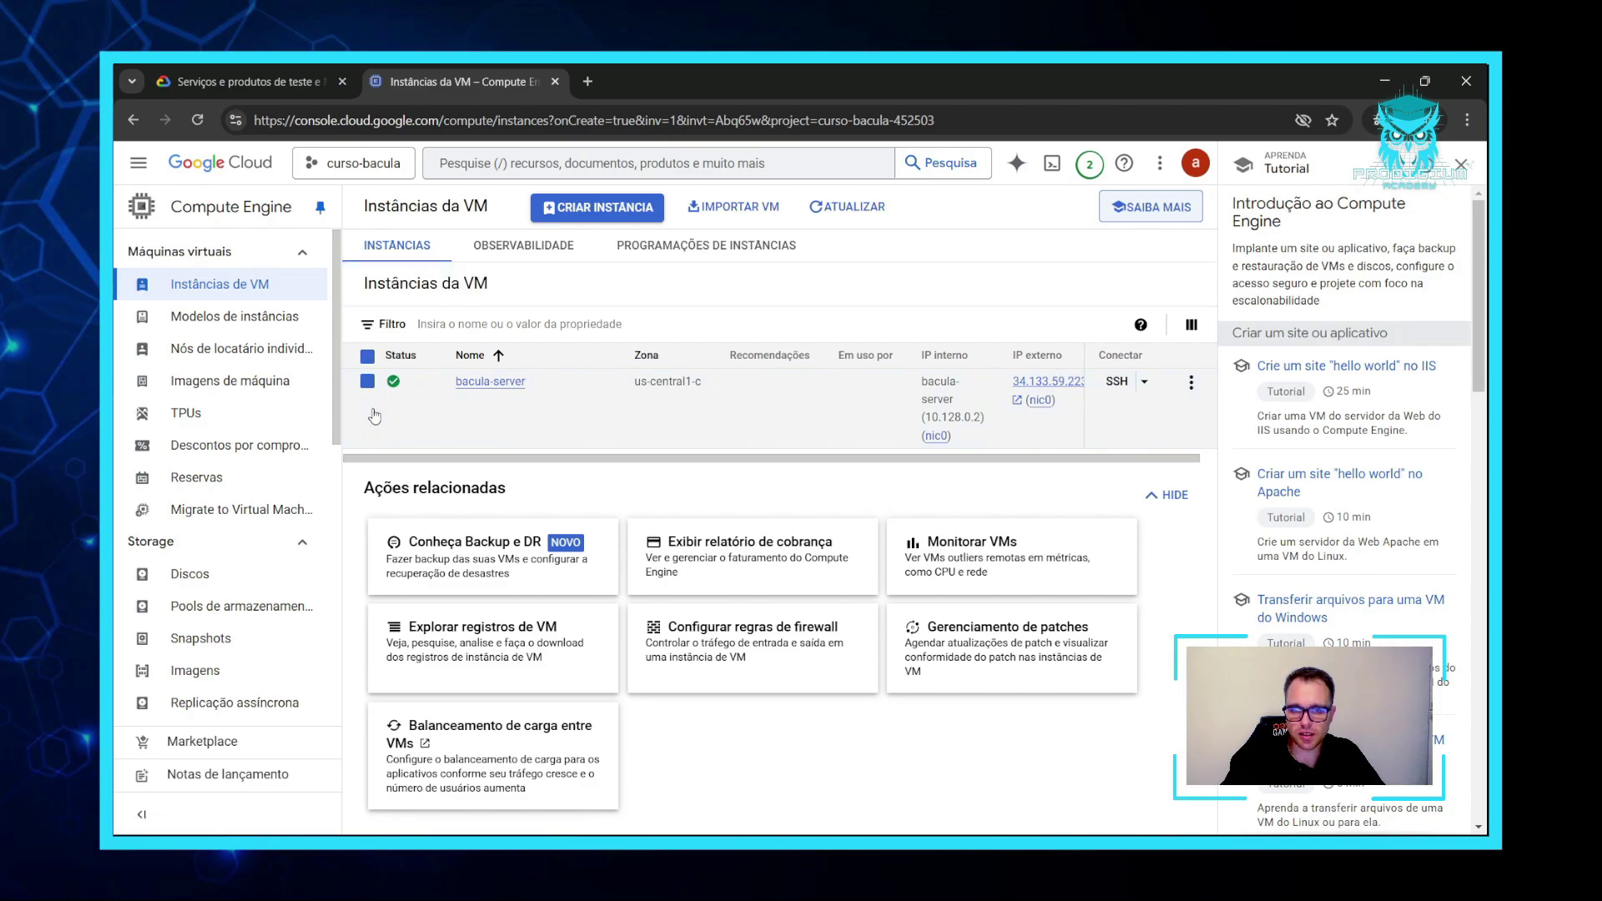
click(367, 382)
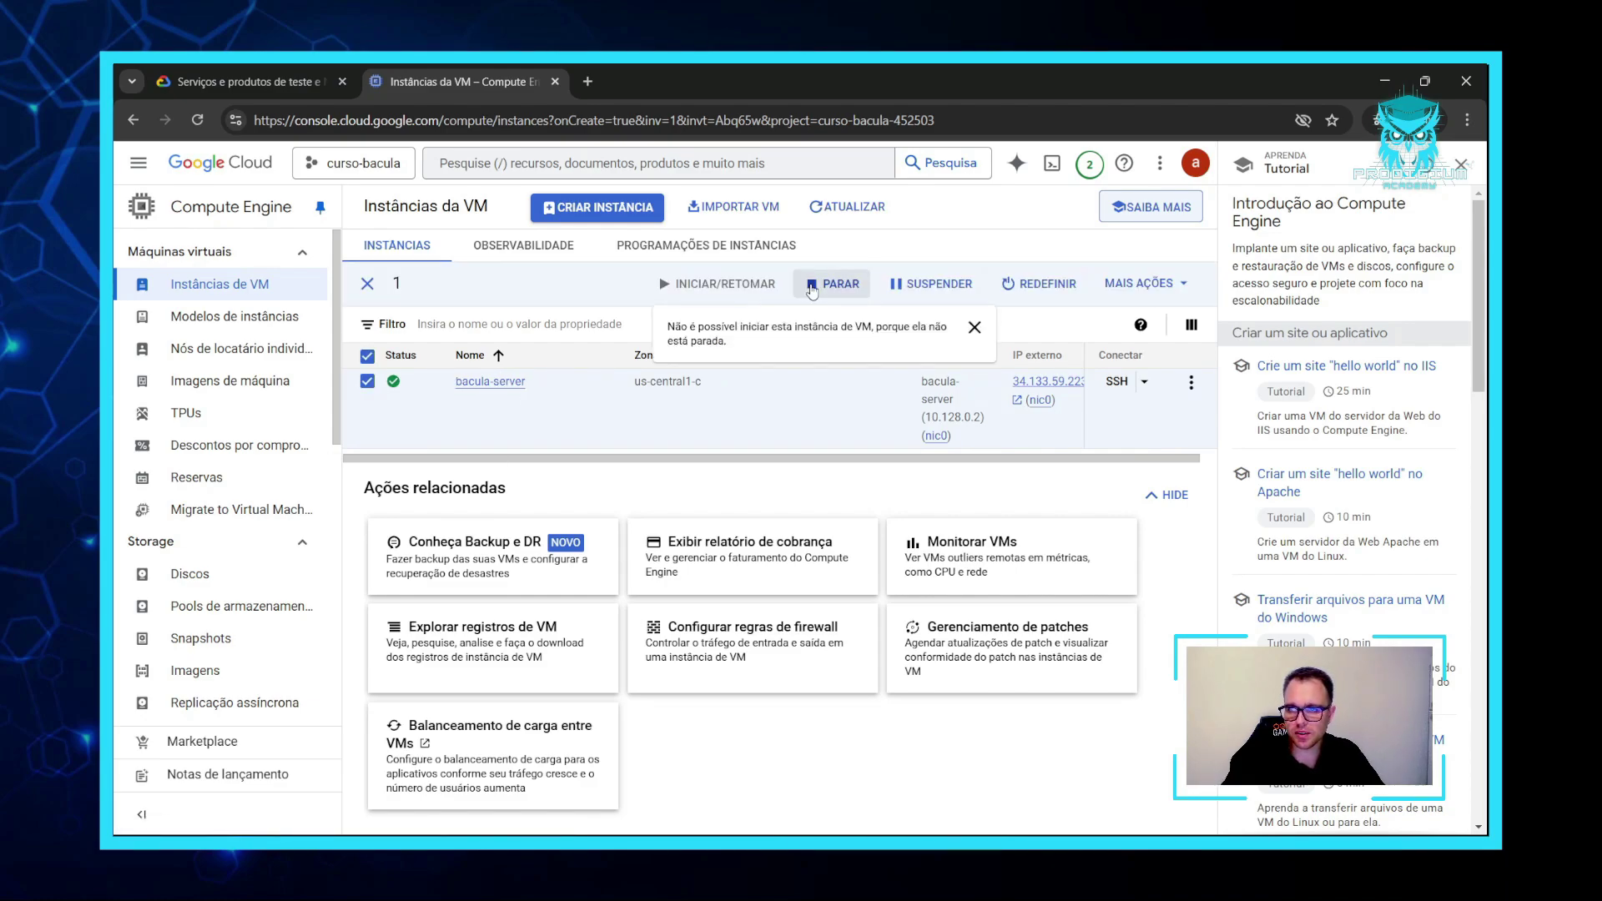
Stop the selected bacula-server instance, leaving graceful shutdown enabled.
click(852, 287)
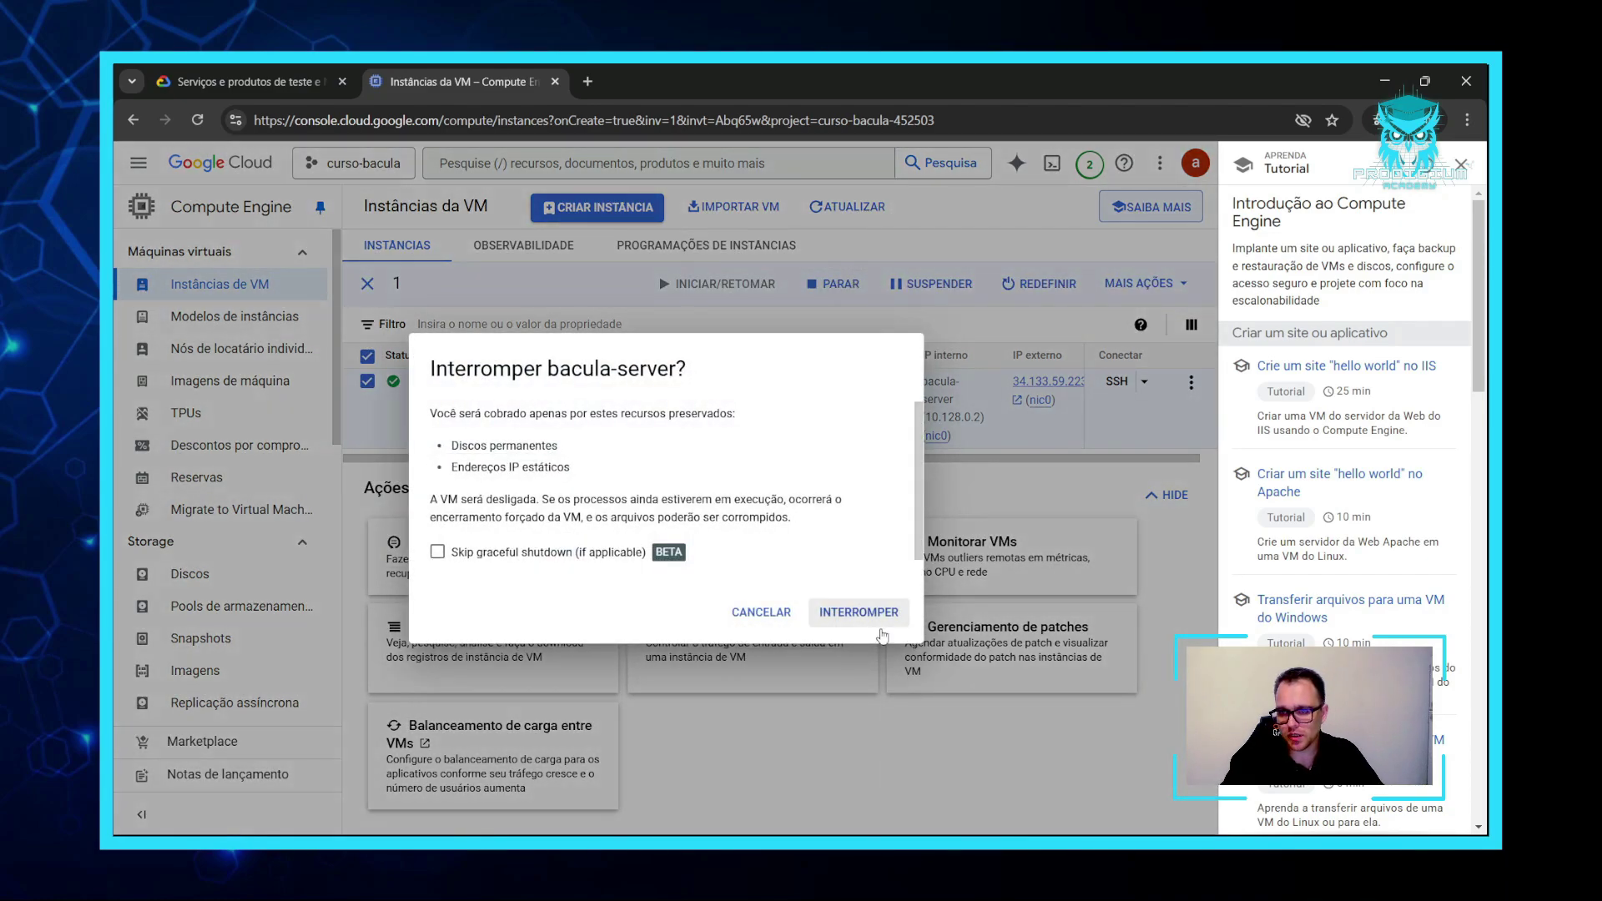
click(876, 619)
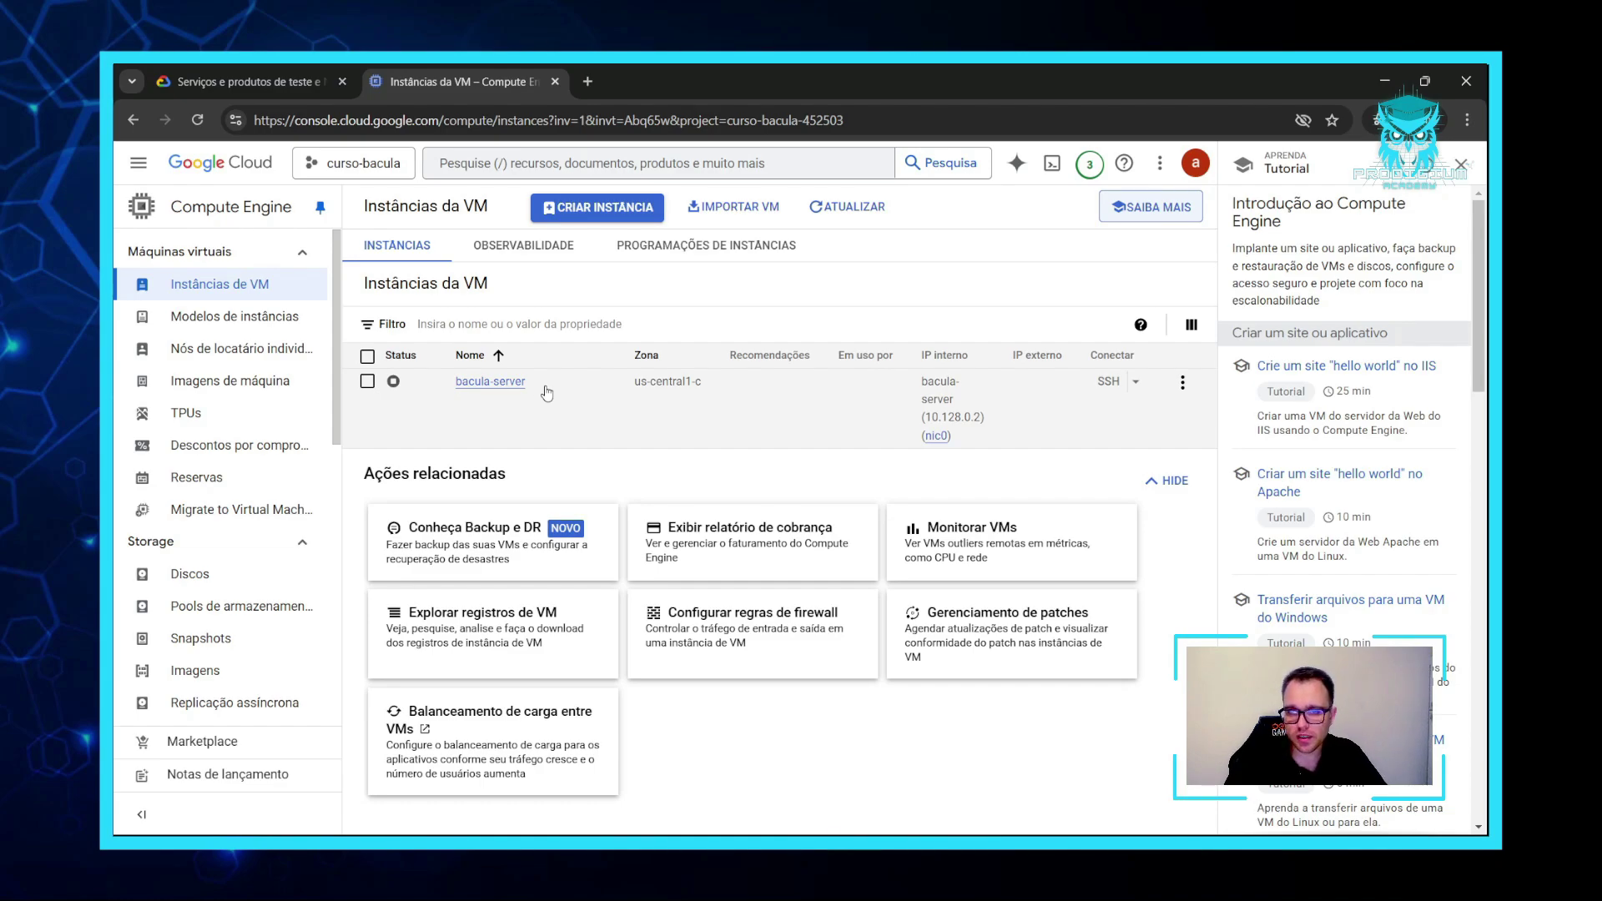
Start a similar instance from the bacula-server configuration and name it bacula-storage.
click(492, 383)
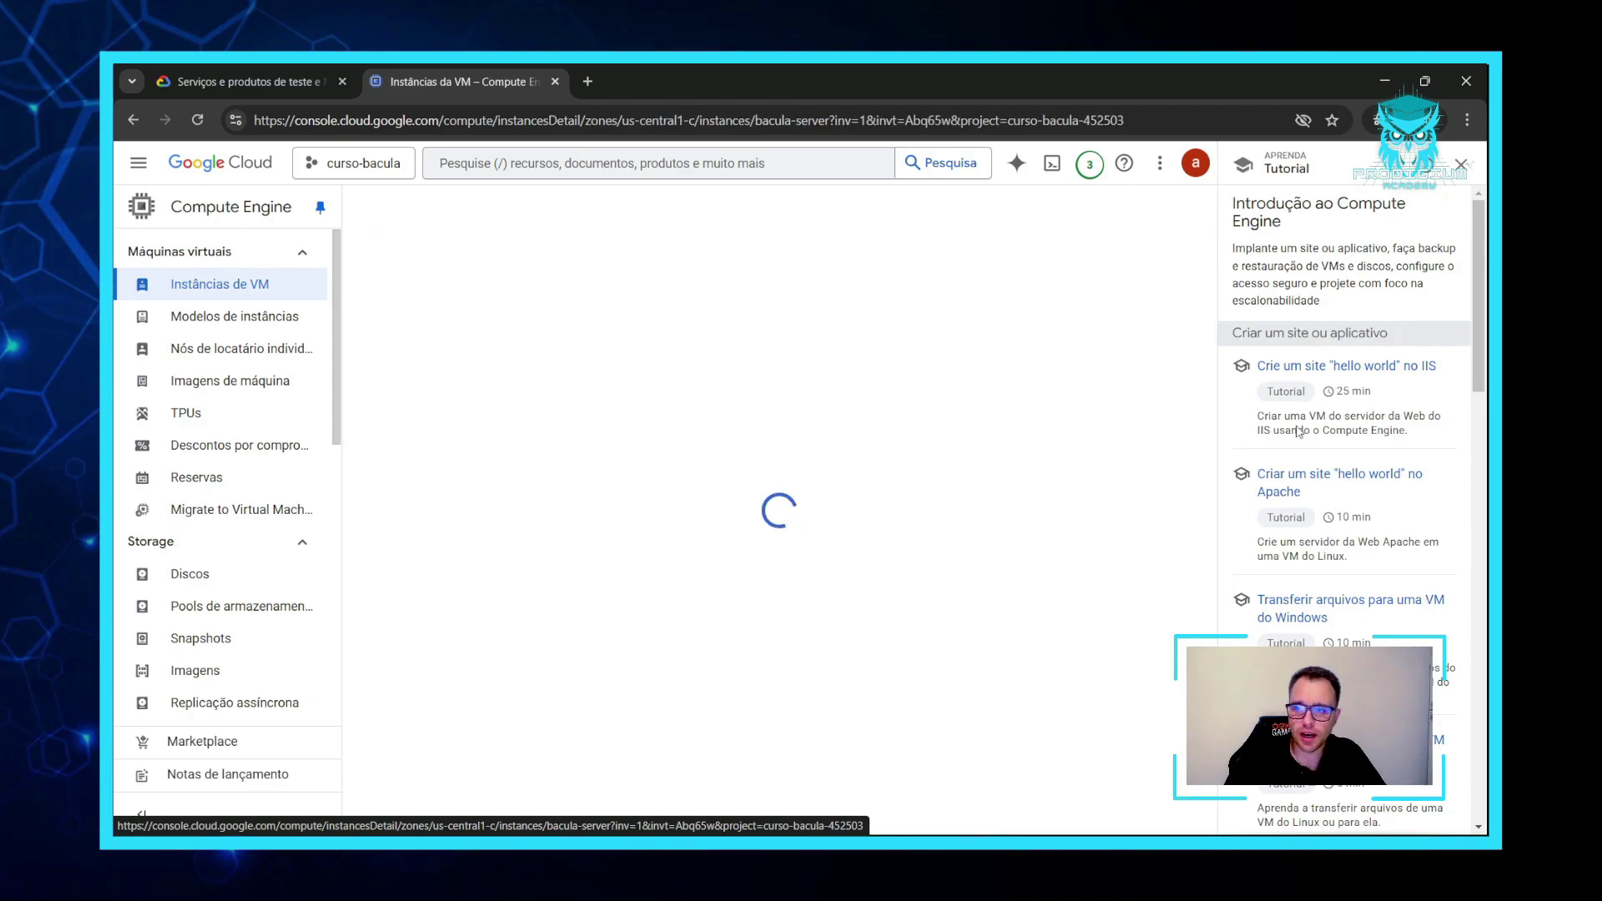
click(884, 207)
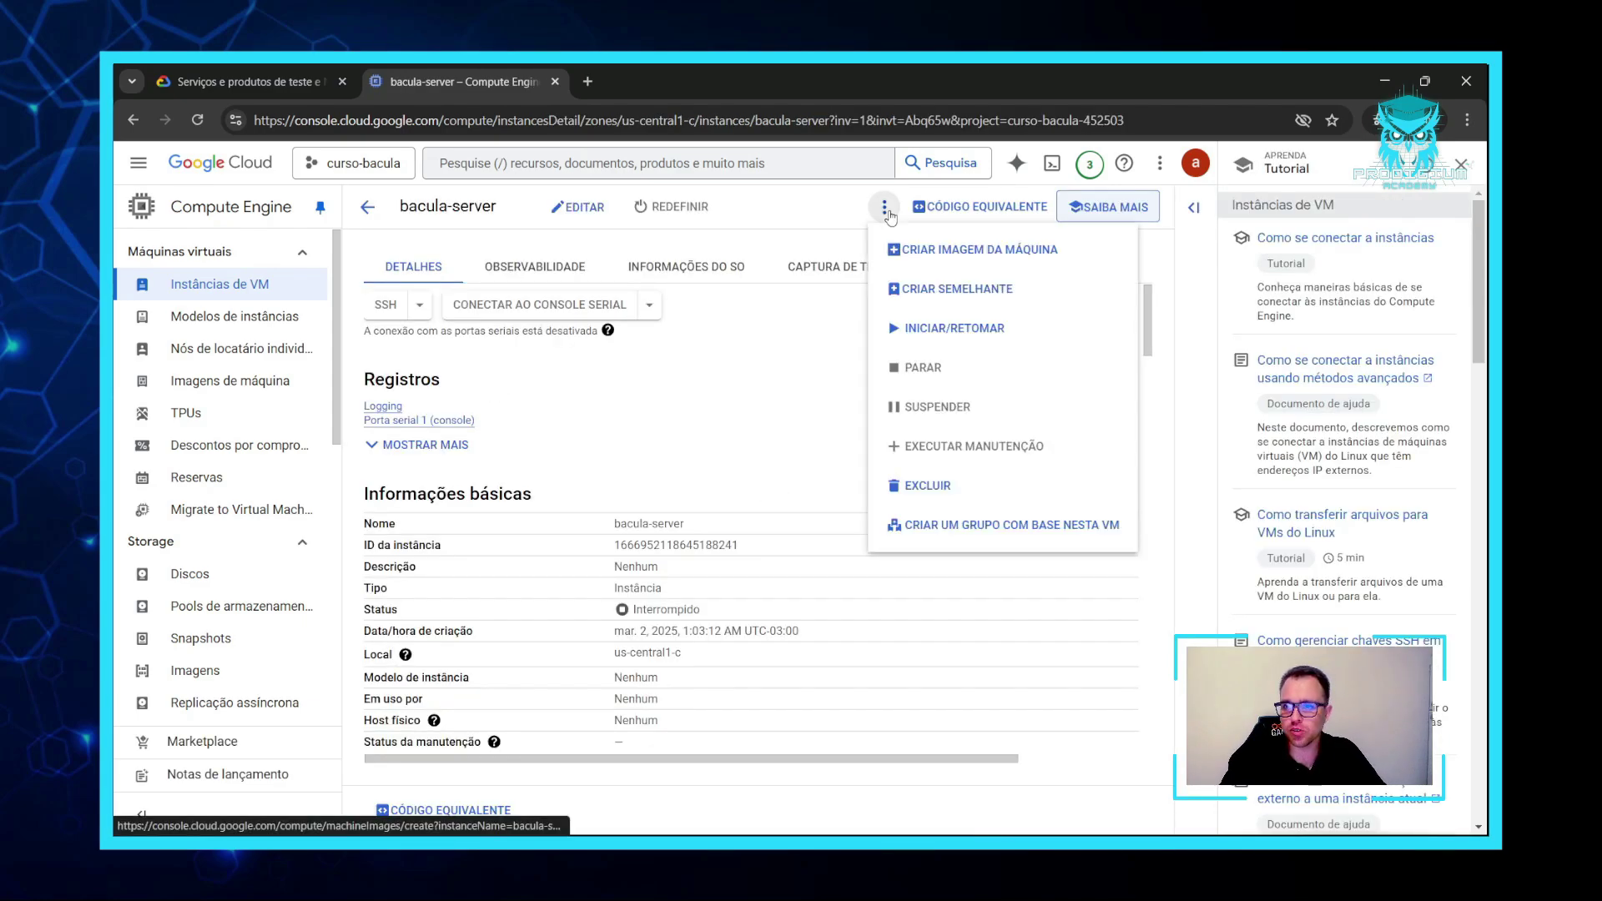
click(955, 305)
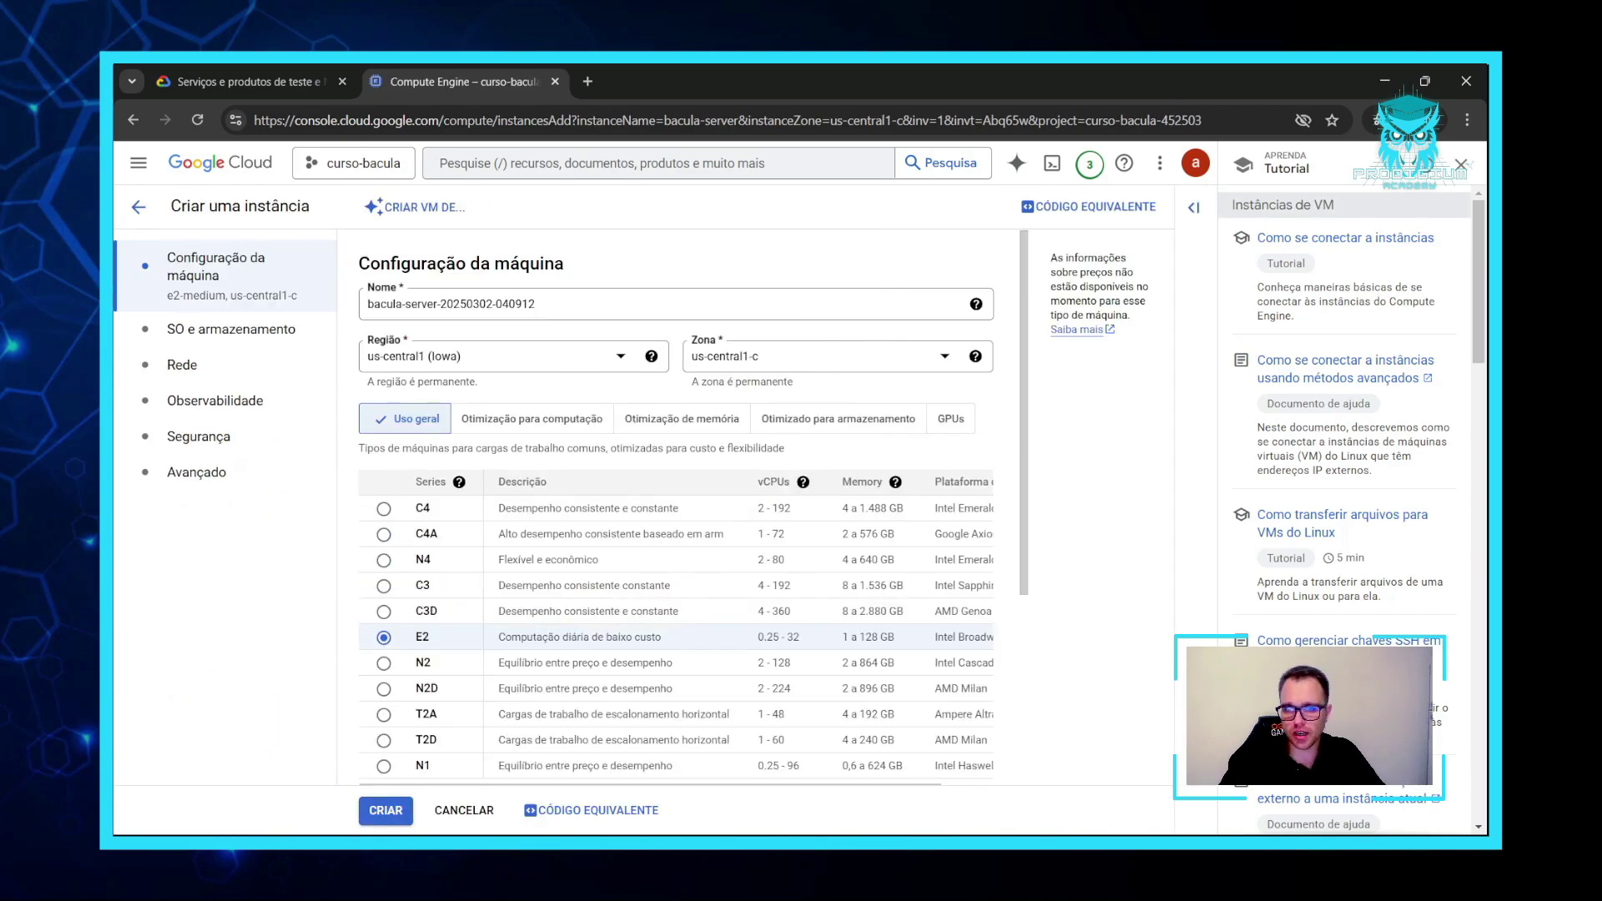
triple_click(579, 304)
text(bac)
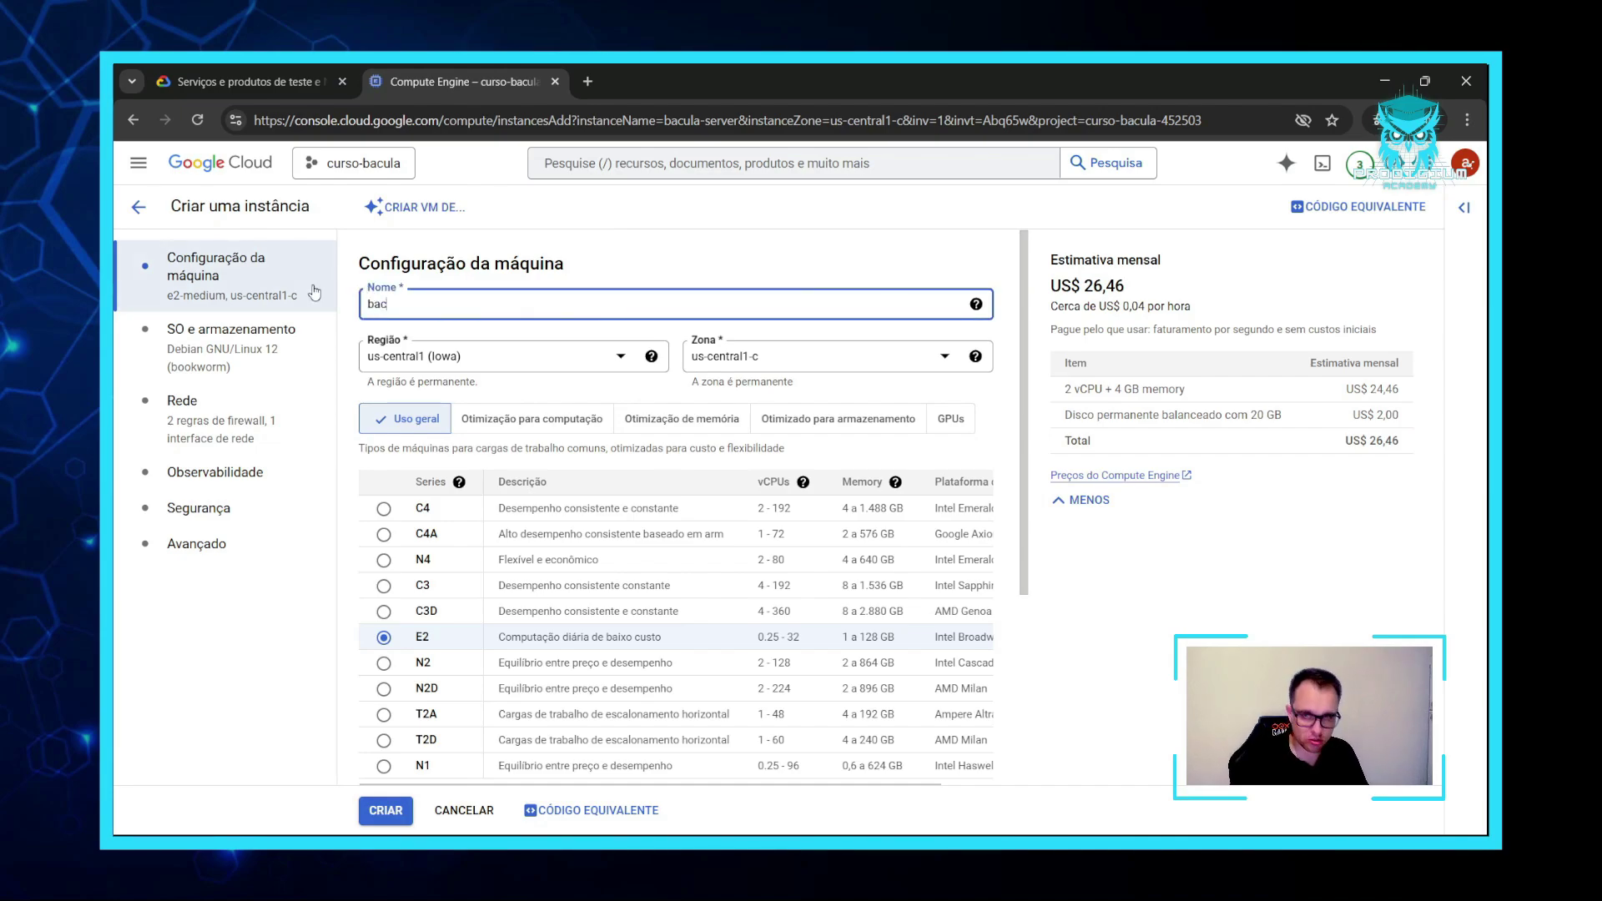
text(ula-sto)
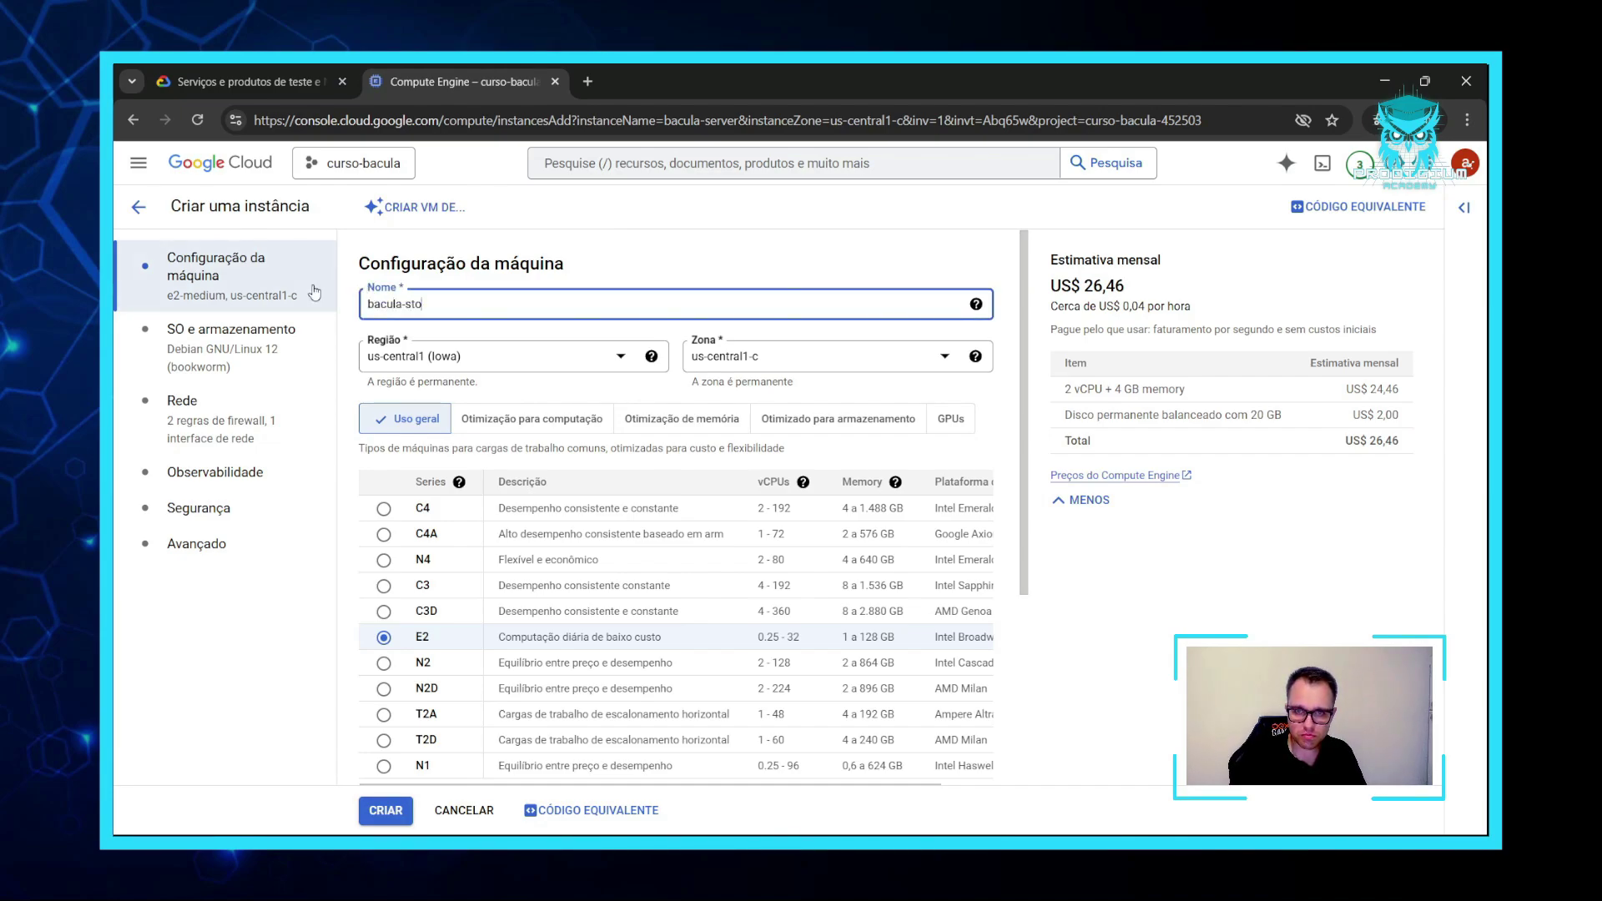
text(rage)
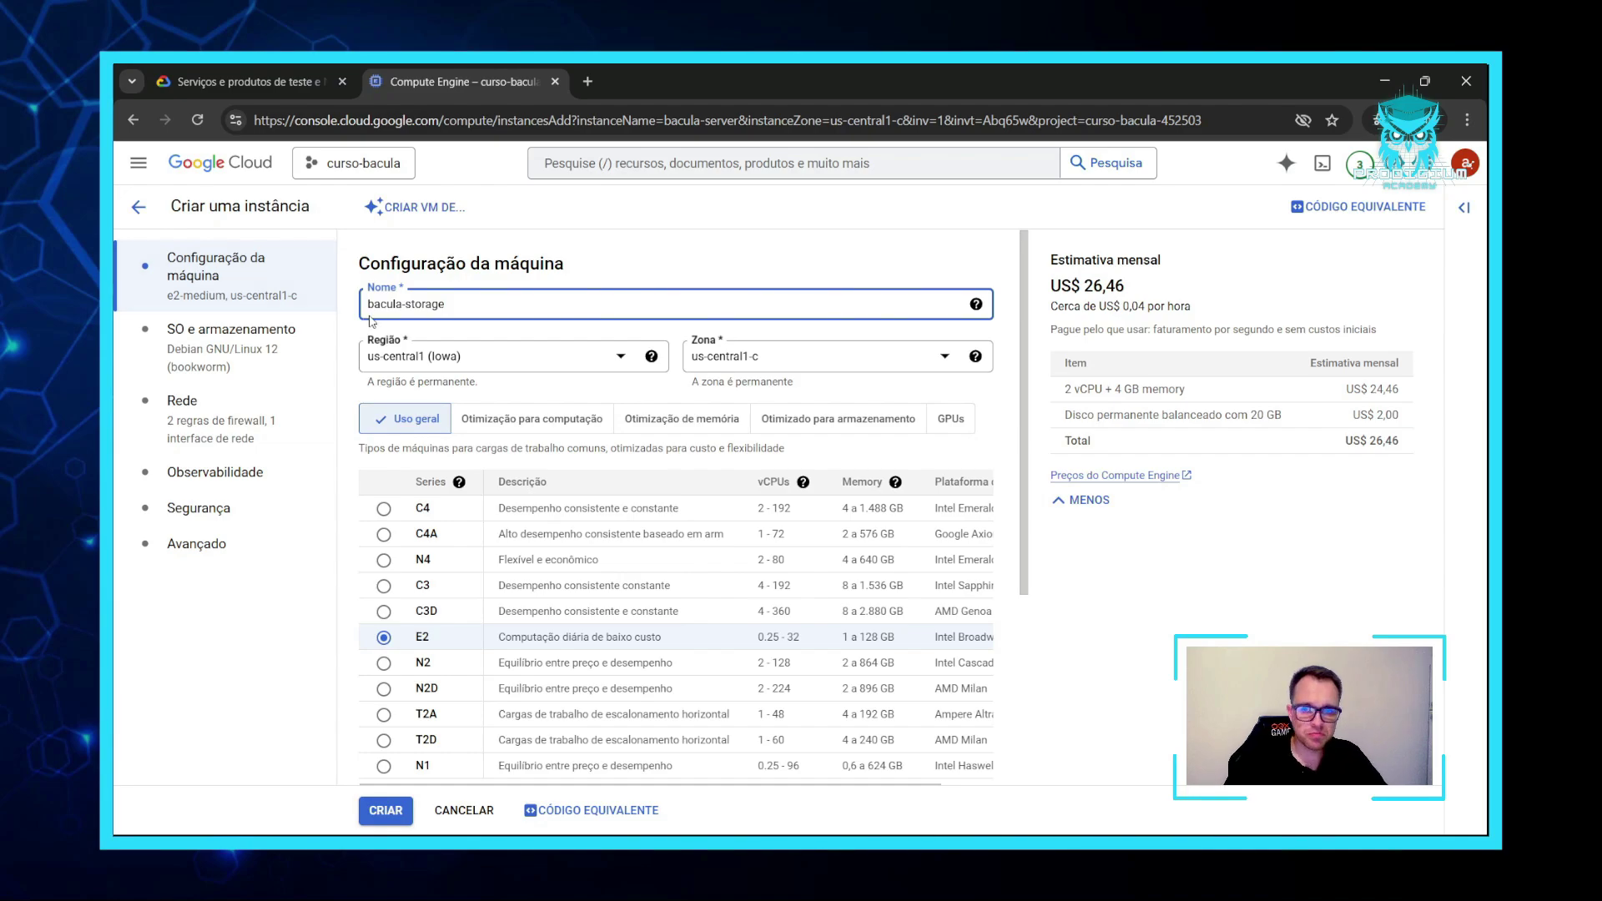
Set the boot disk size of the bacula-storage instance to 40 GB, keeping the Debian 12 image.
scroll(626, 480, down, 2)
scroll(629, 483, down, 2)
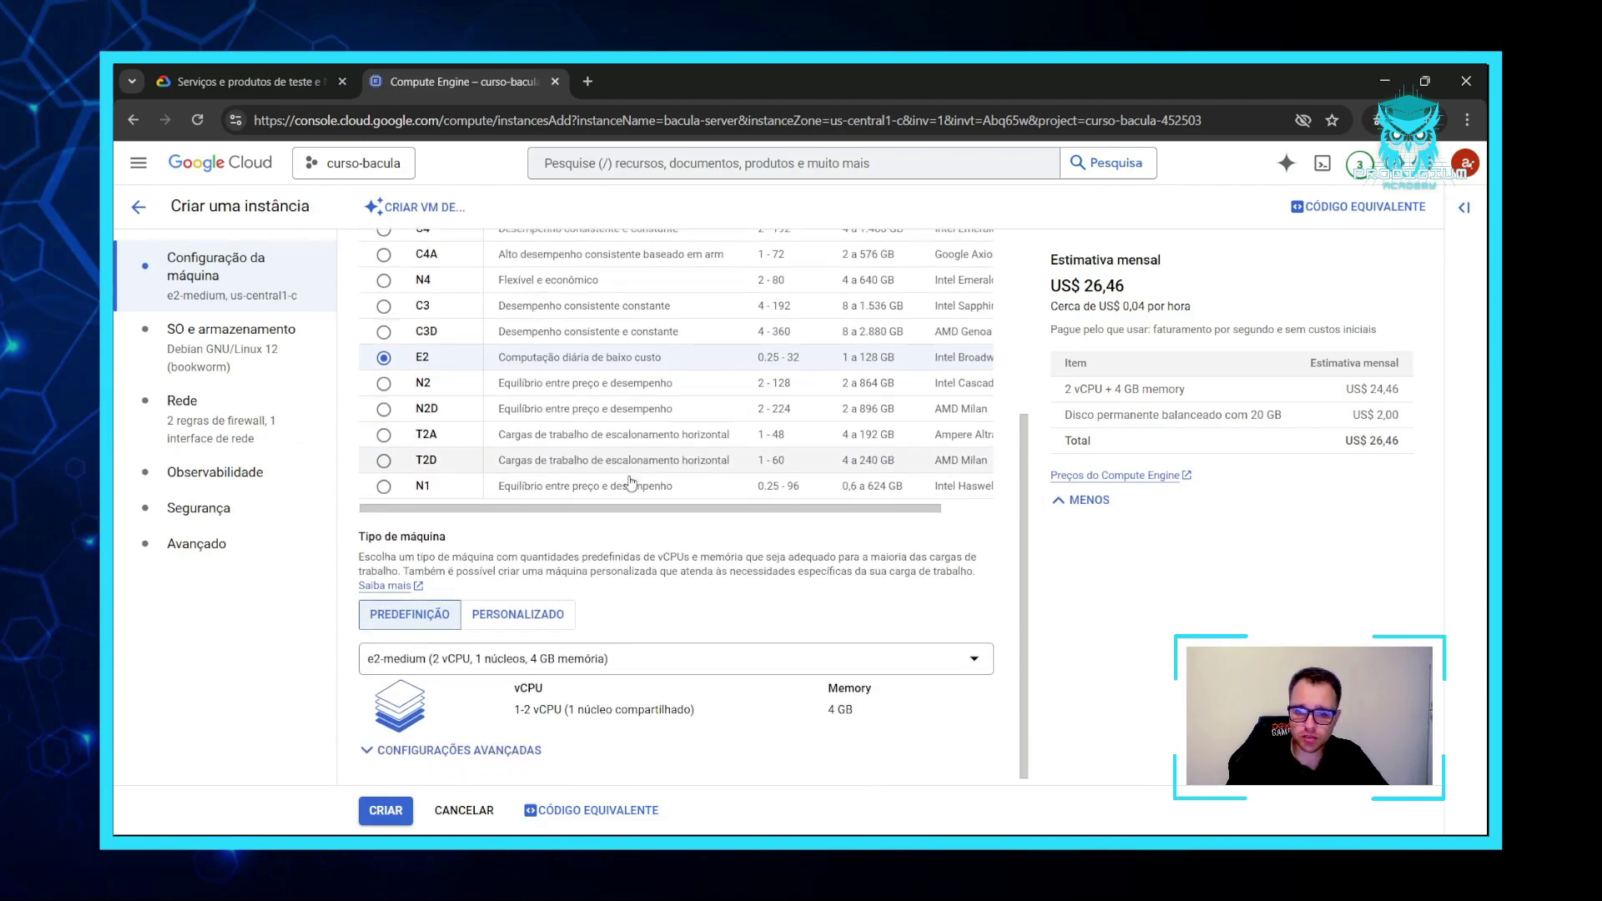
click(276, 358)
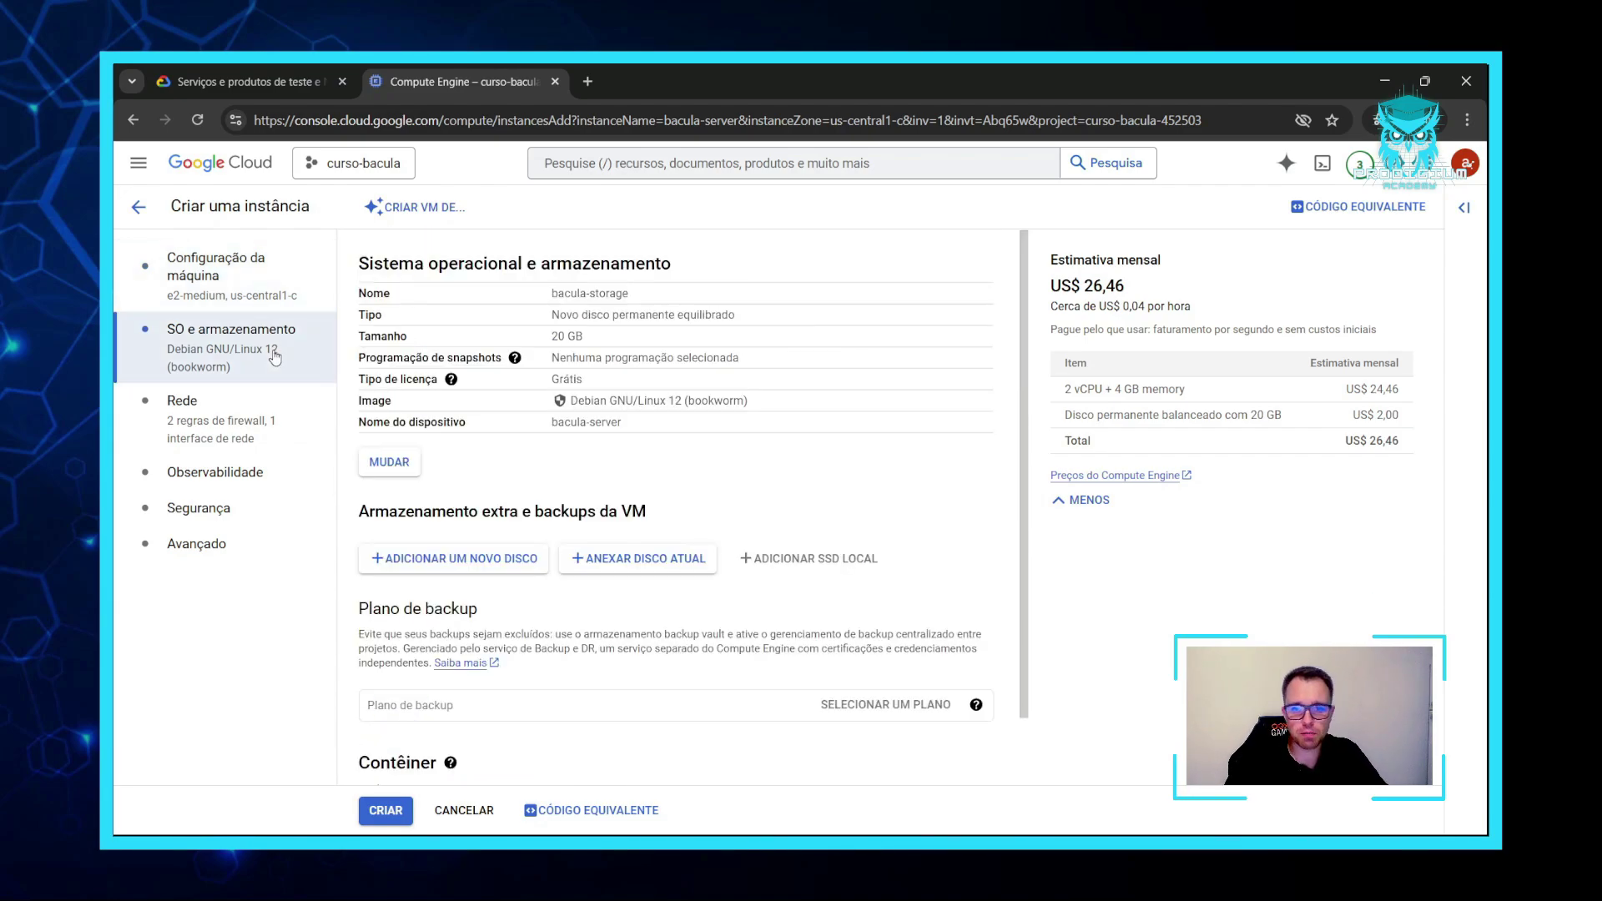
click(372, 464)
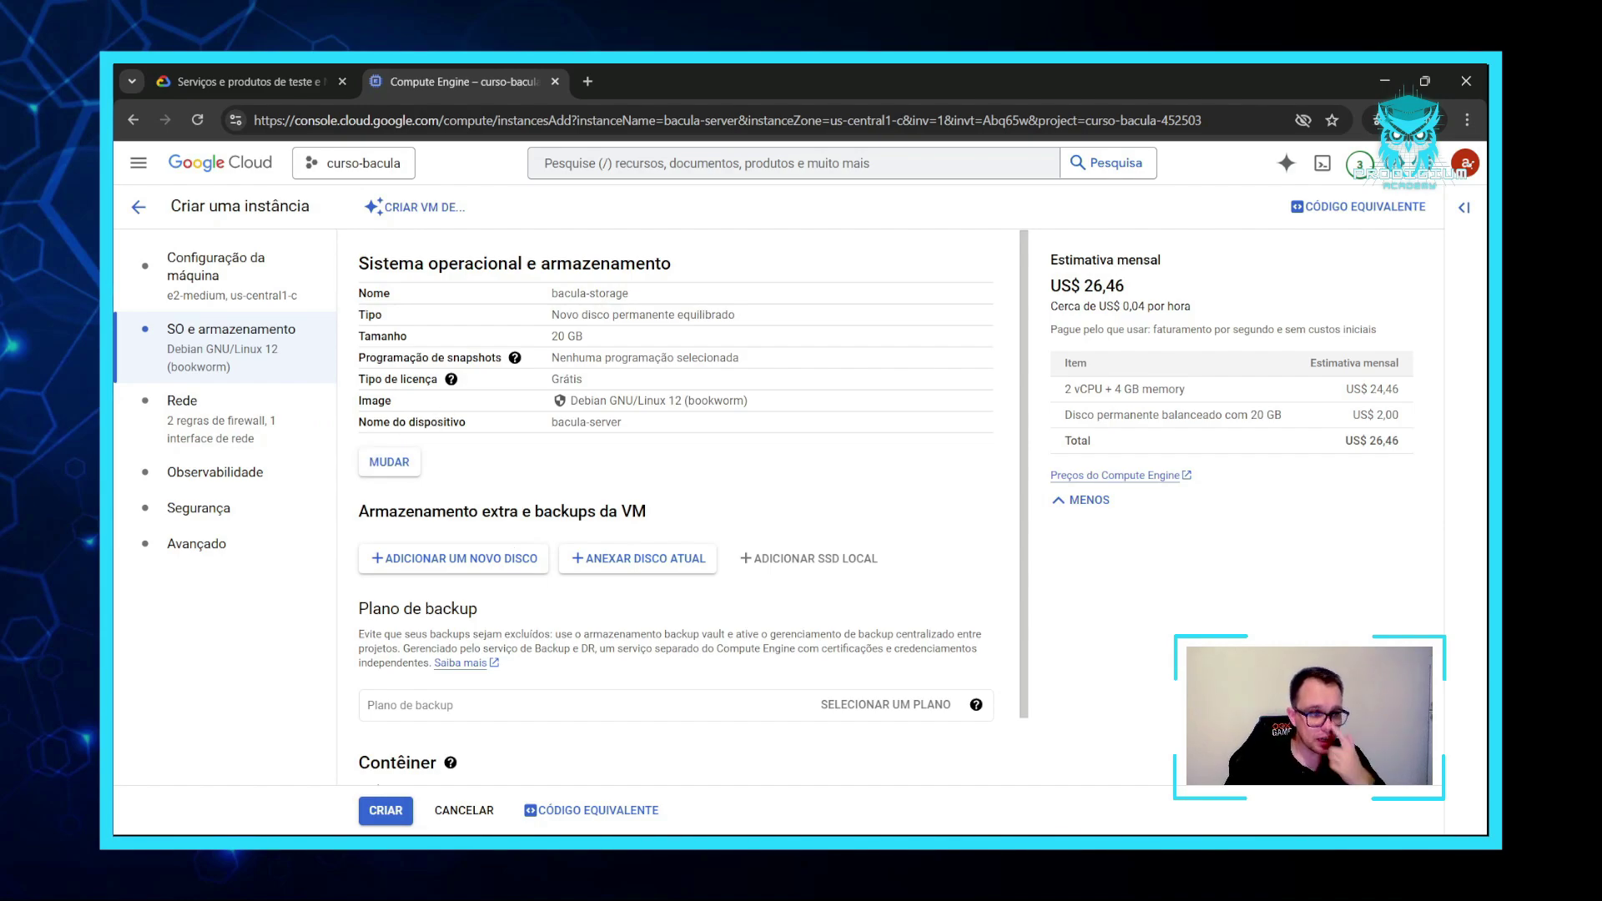
click(389, 476)
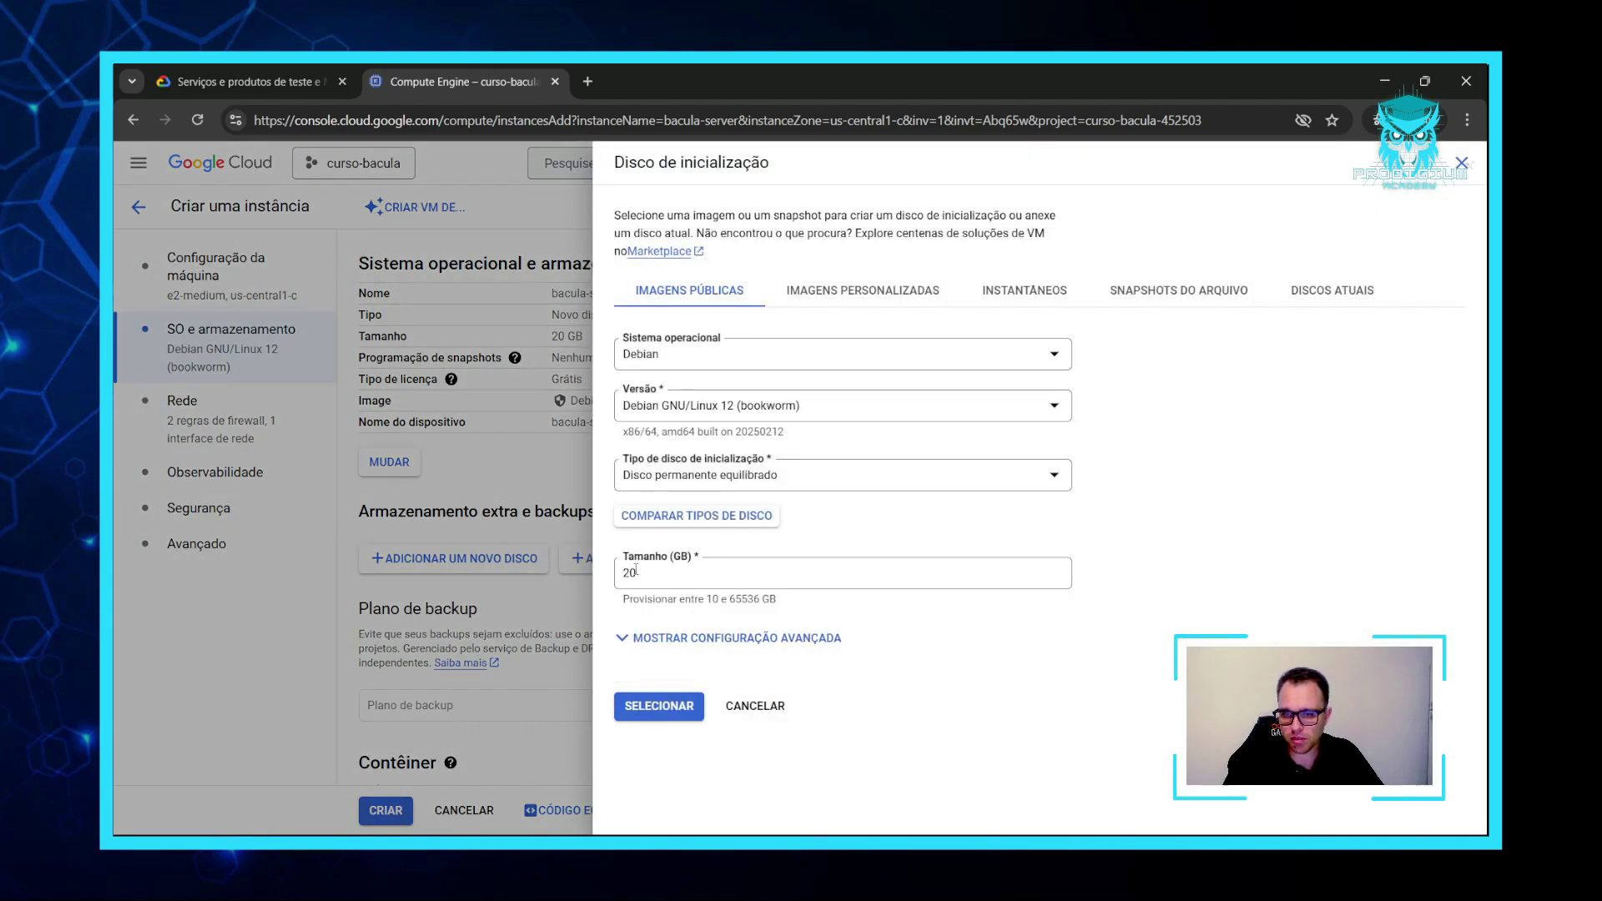
click(634, 571)
key(BackSpace)
key(BackSpace)
text(40)
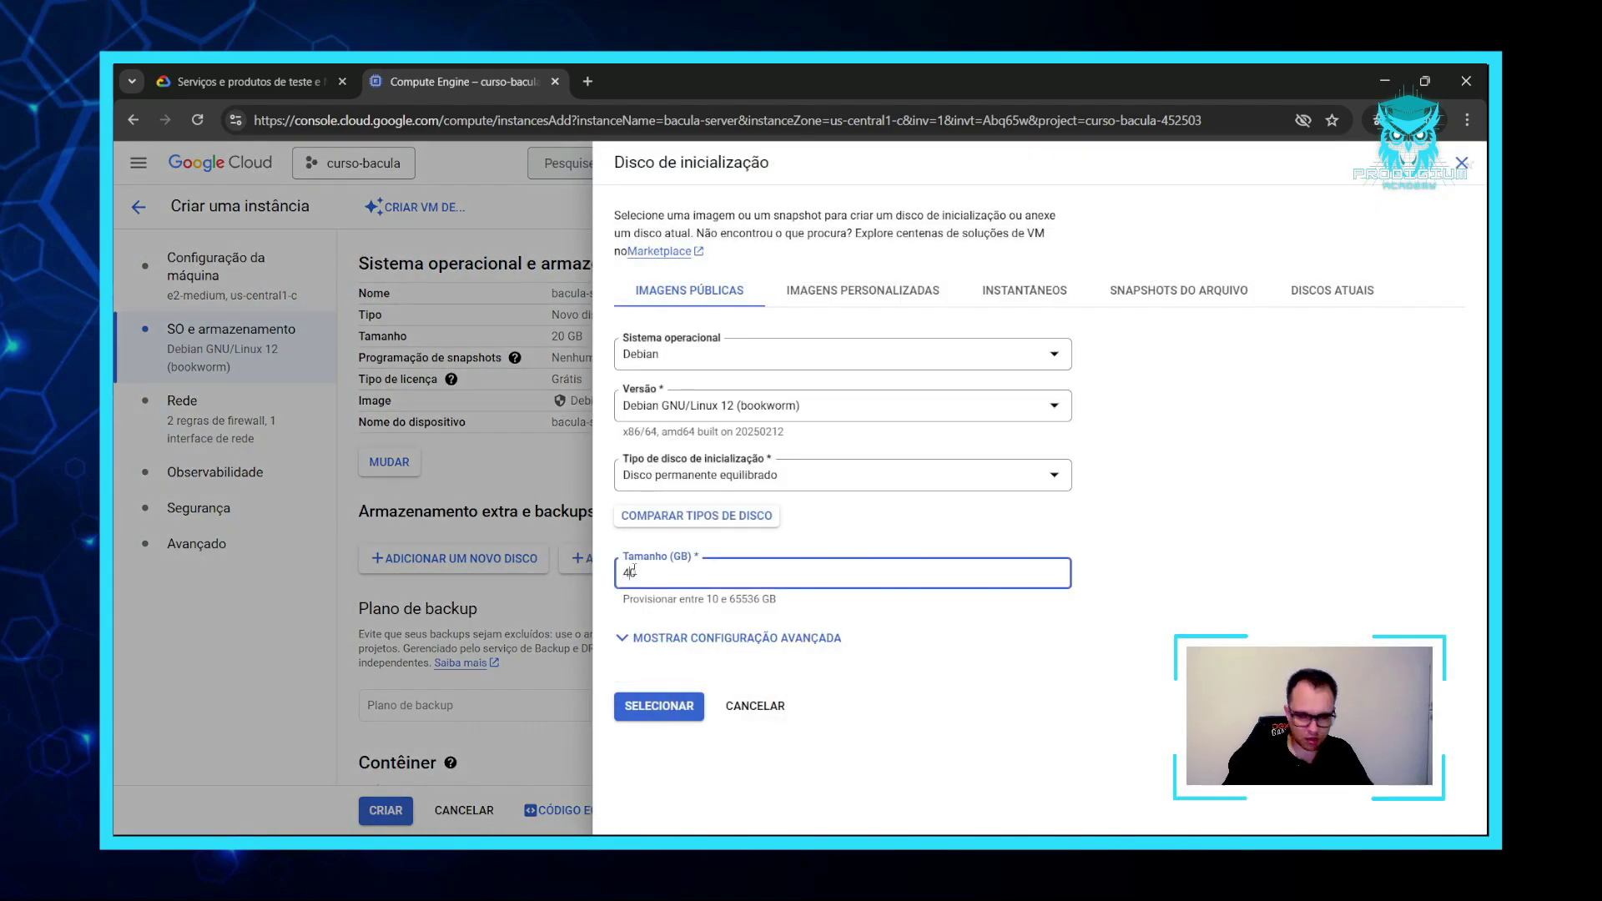
click(659, 706)
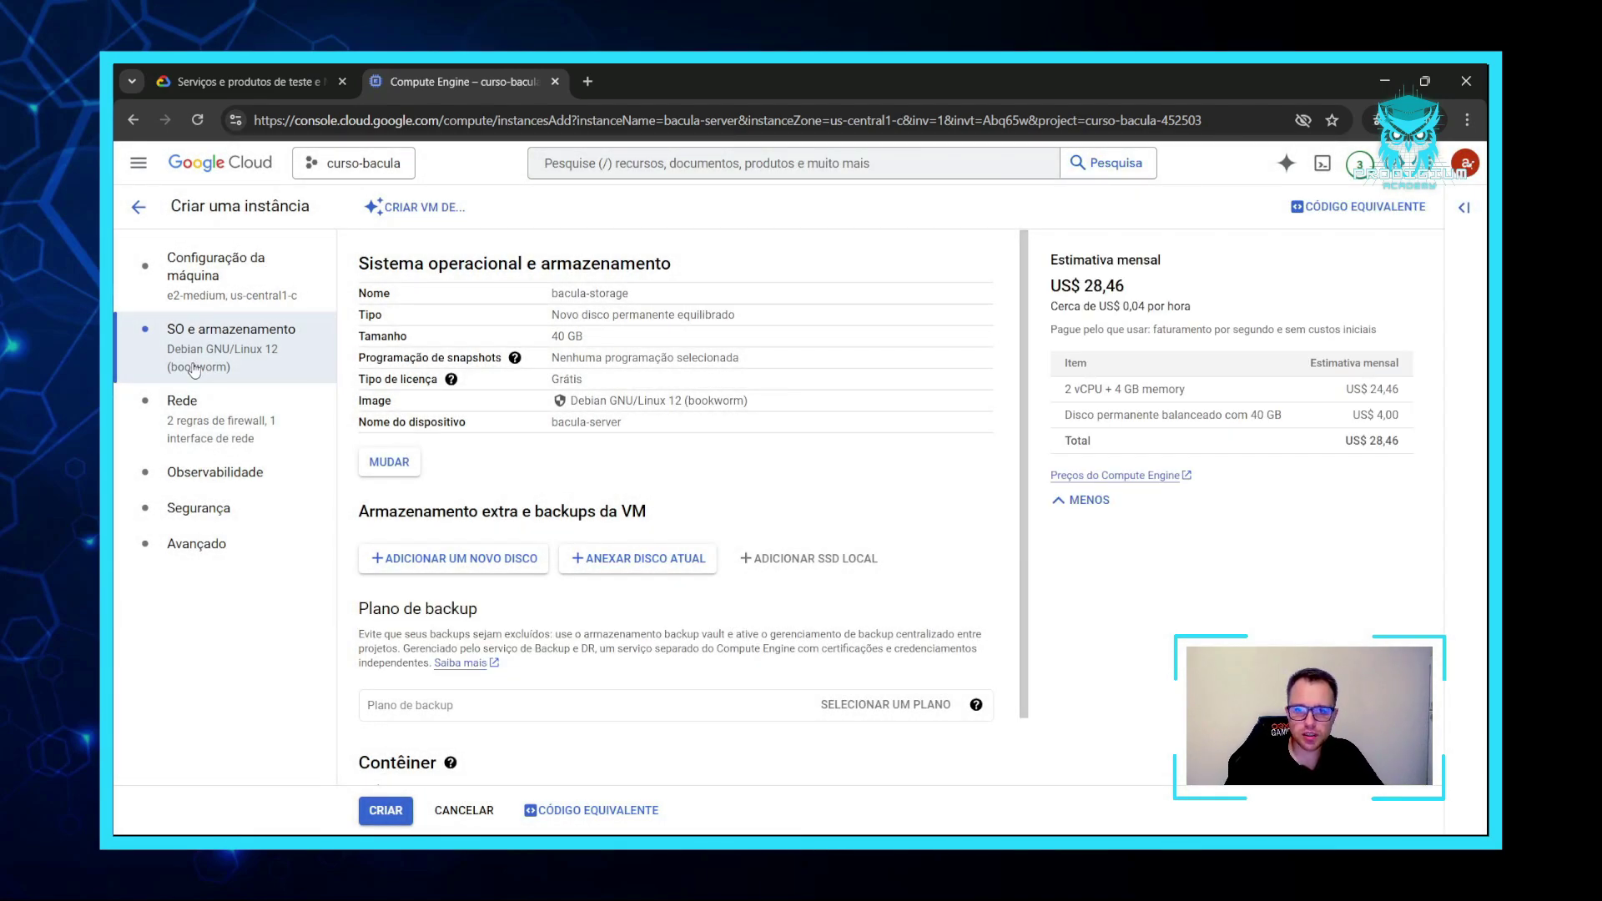
Disallow HTTP and HTTPS traffic in the instance's firewall settings.
click(211, 419)
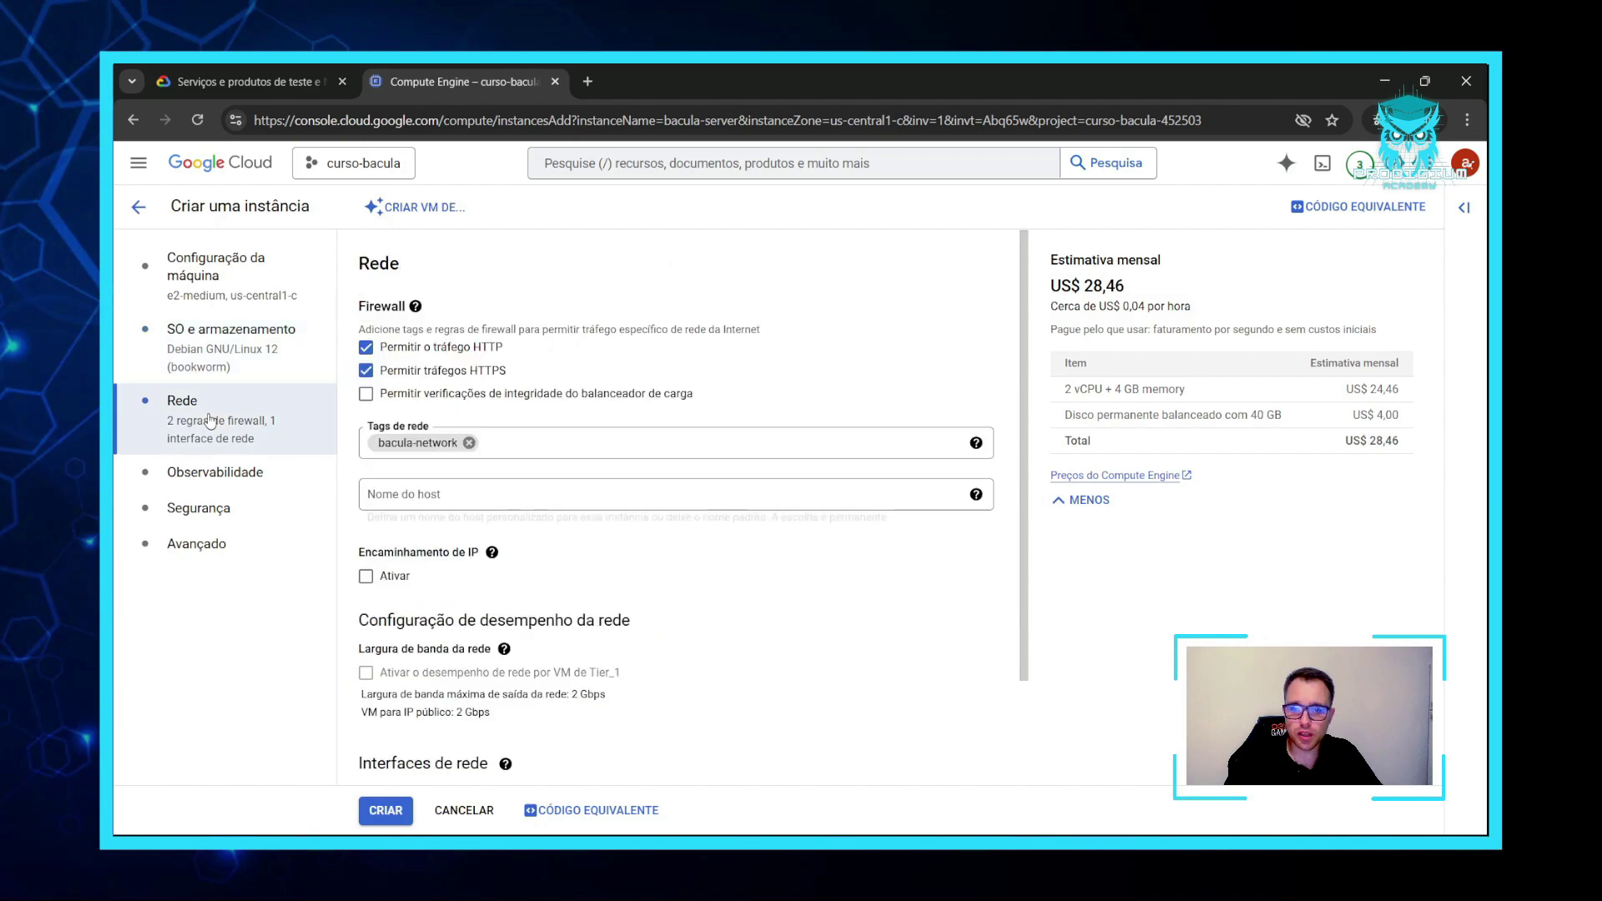
click(367, 349)
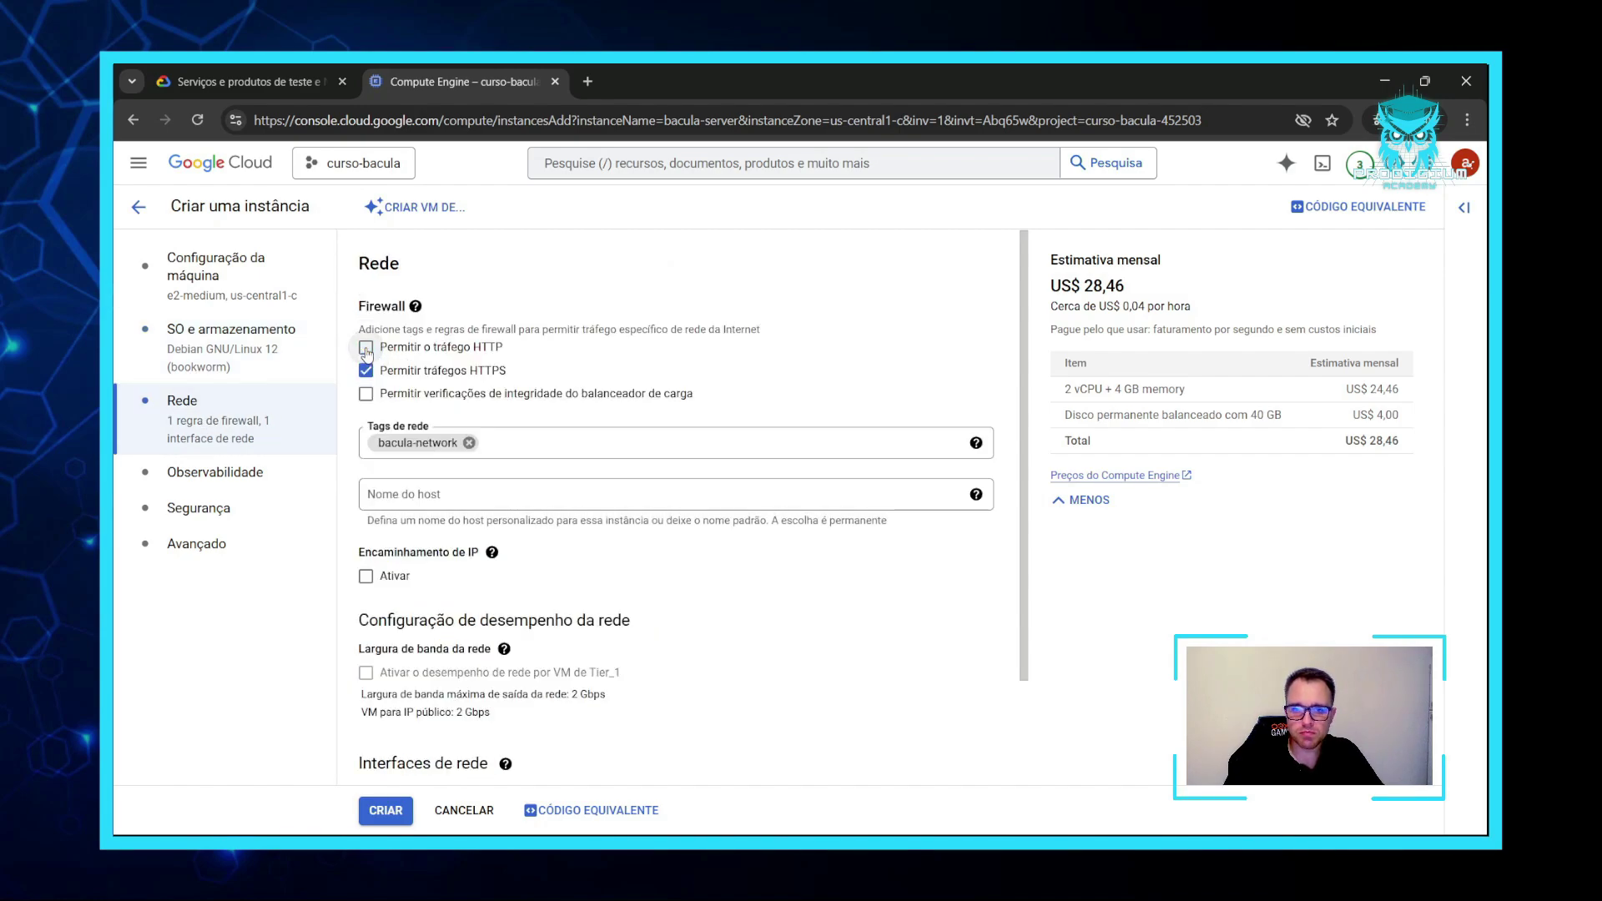
click(366, 371)
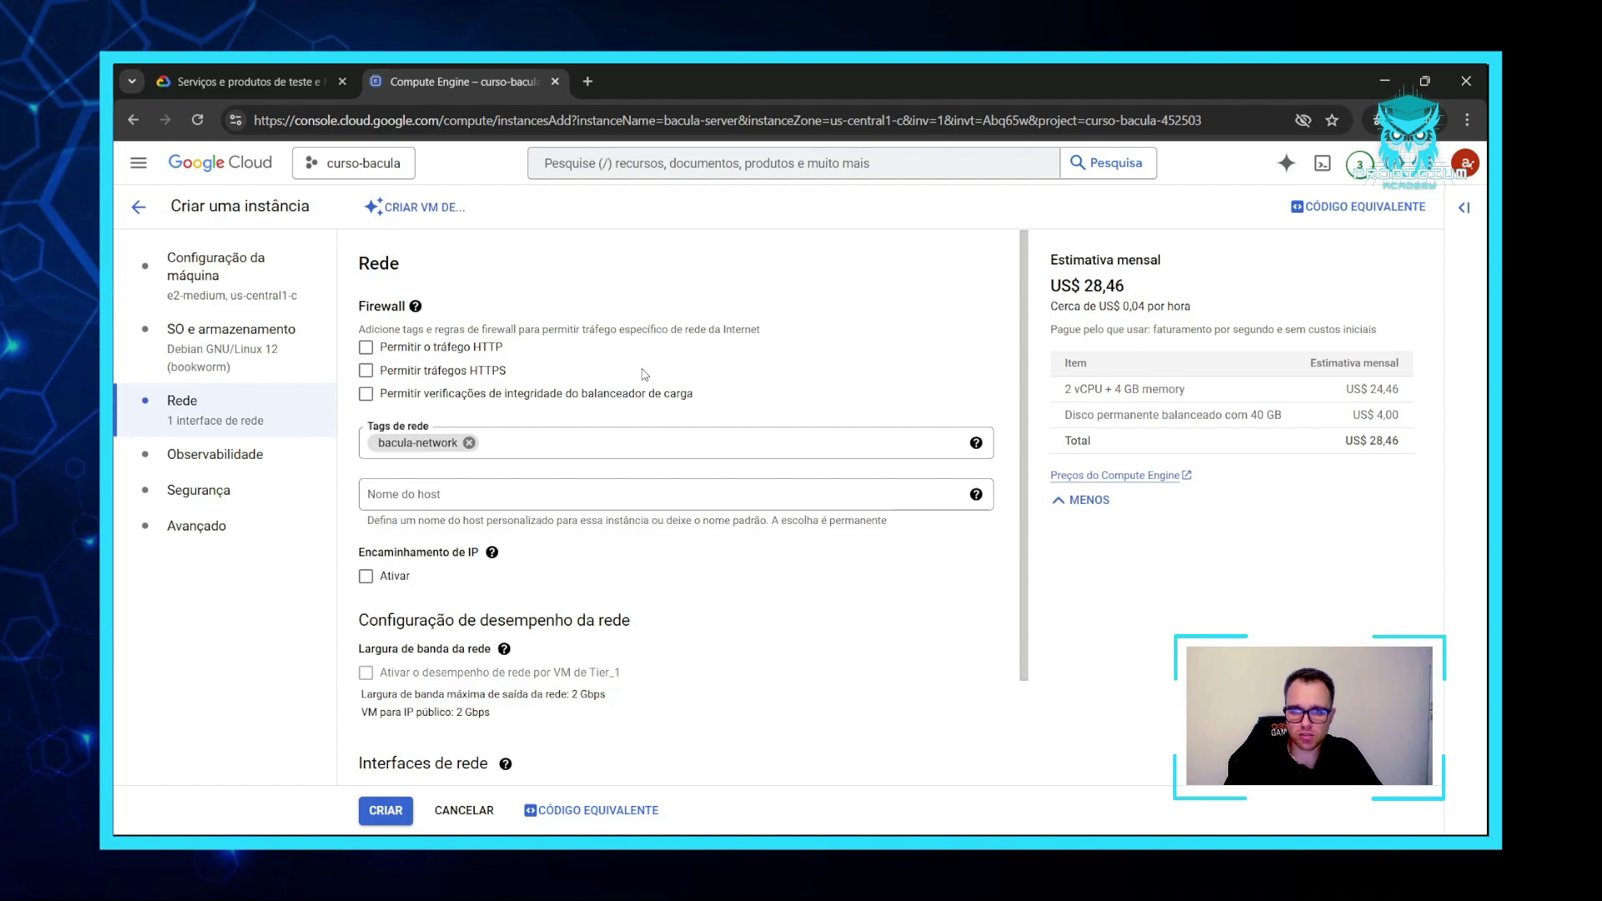
Reserve a static internal IPv4 address named bacula-storage for the default network interface, with automatic assignment and non-shared purpose.
scroll(500, 474, down, 2)
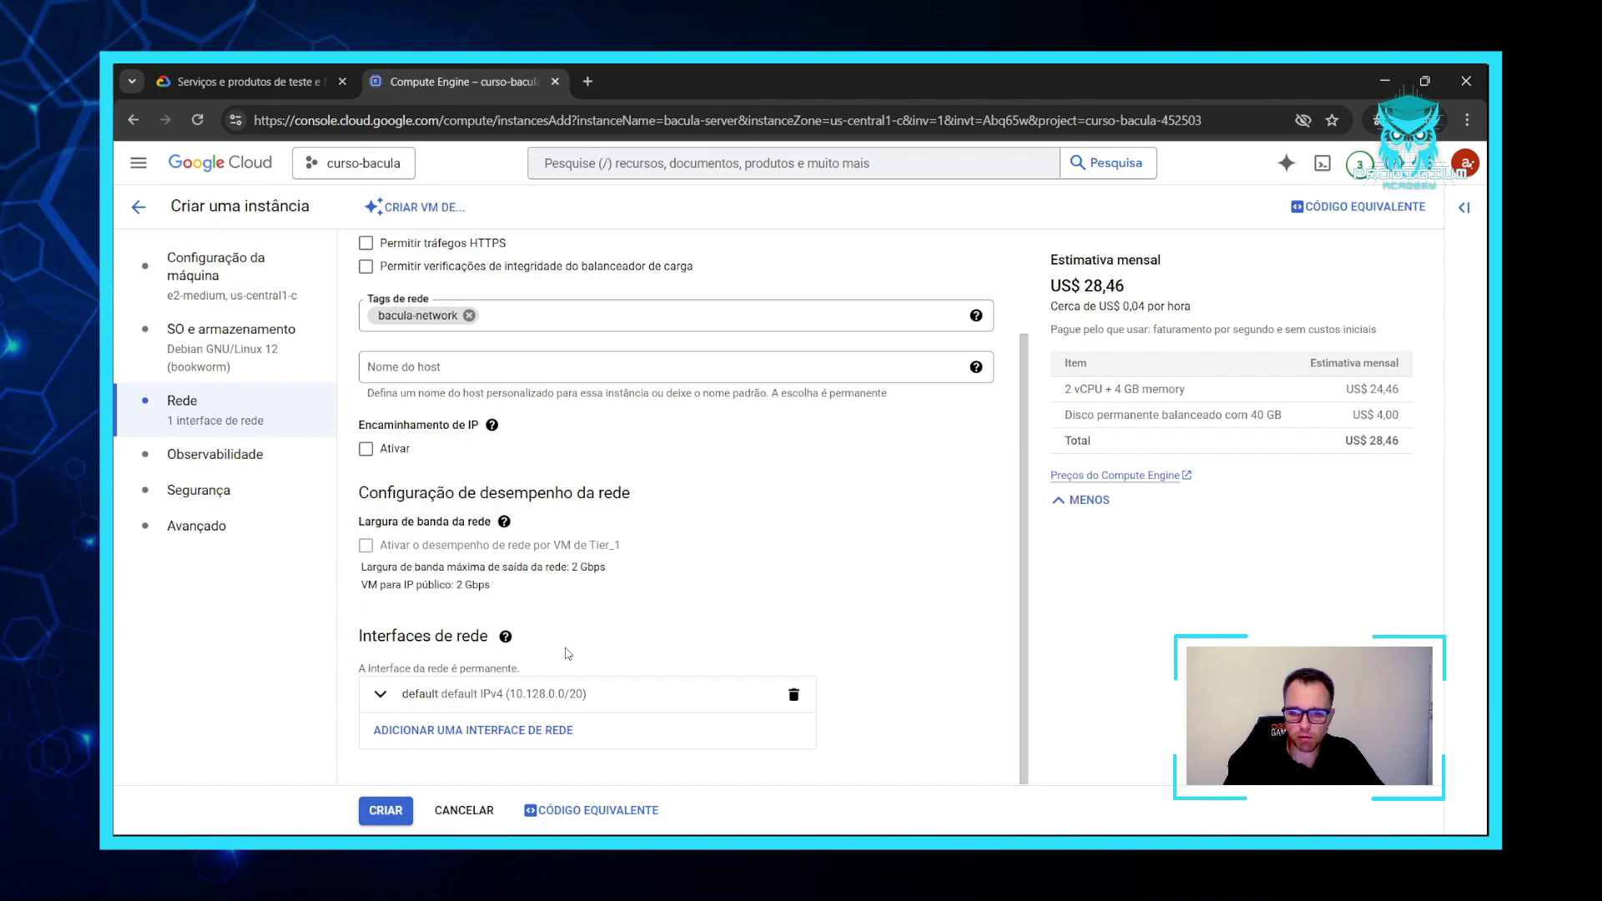
click(382, 697)
scroll(551, 634, down, 7)
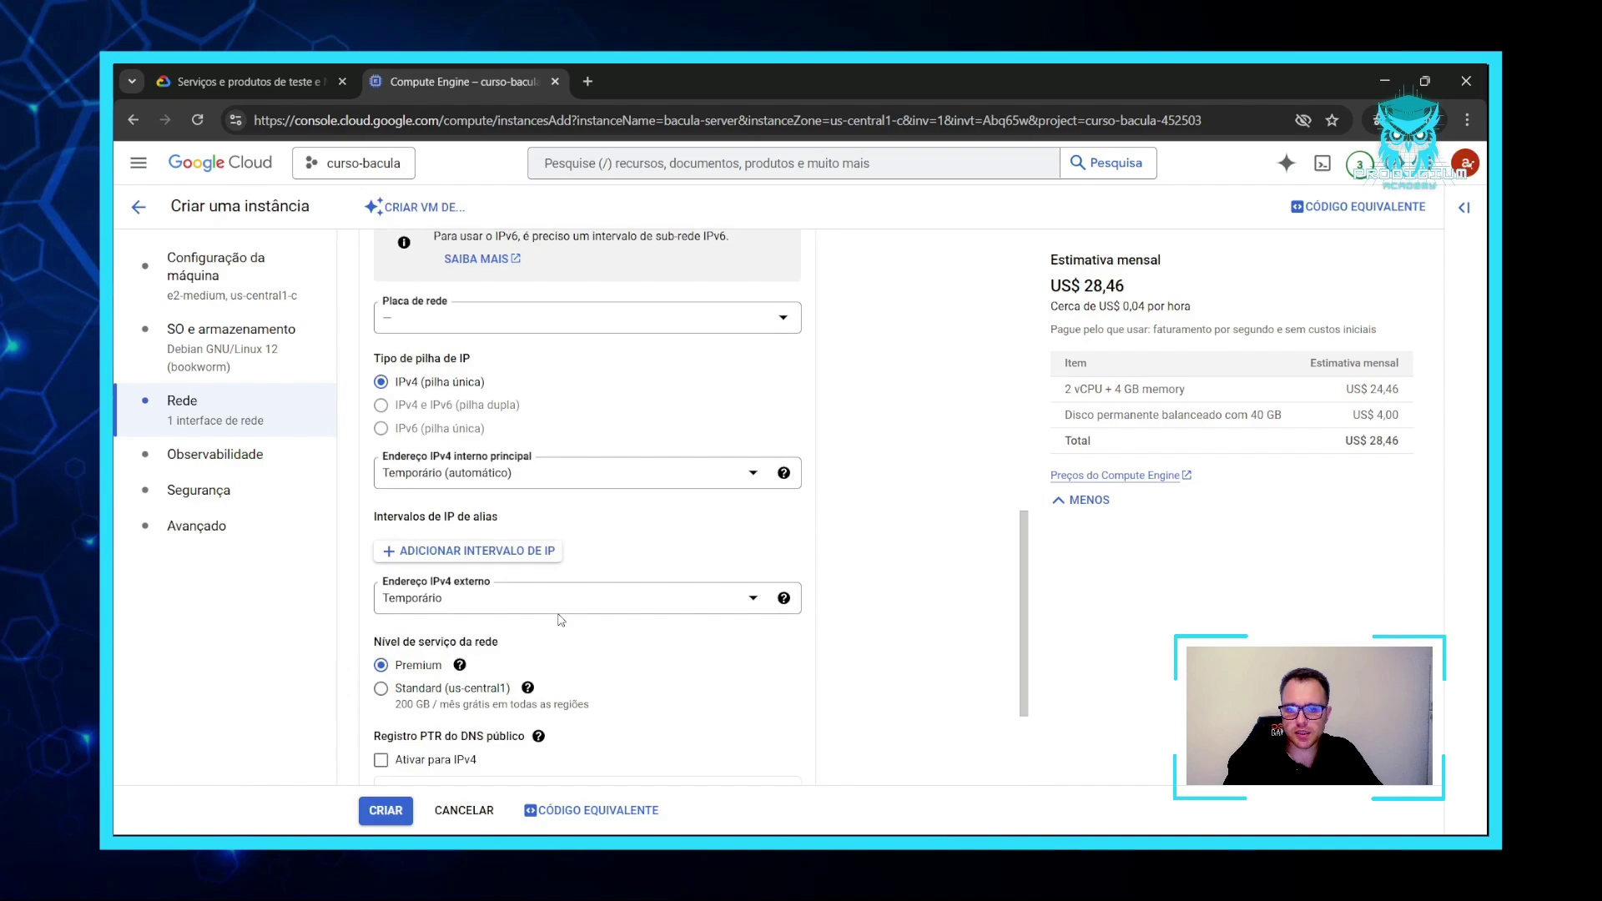
click(684, 477)
click(665, 608)
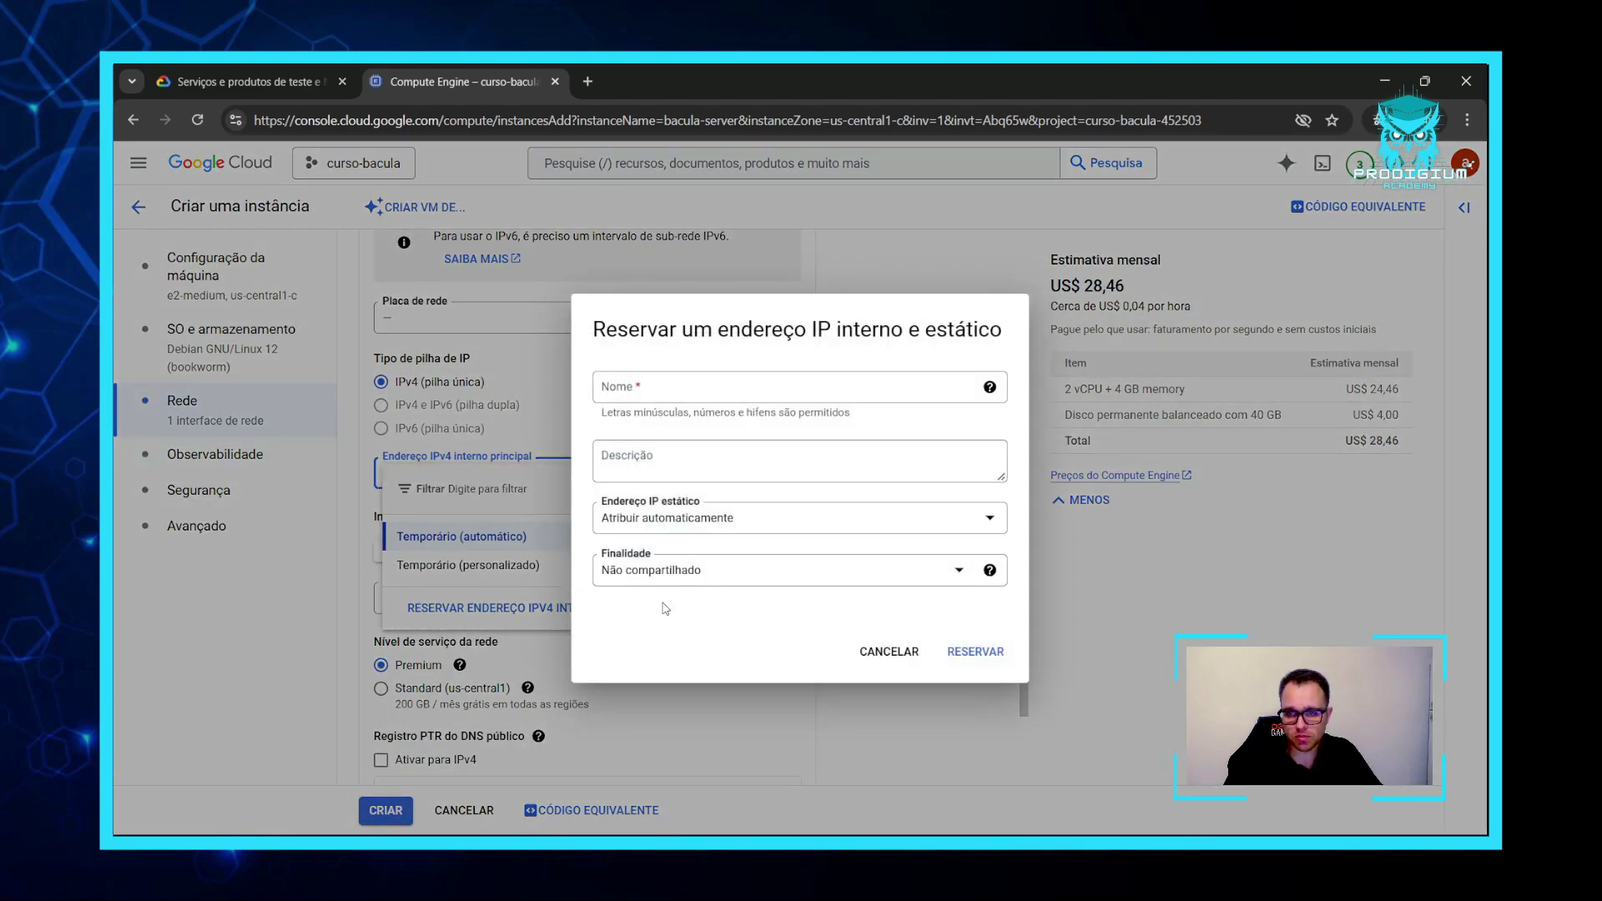
click(842, 378)
text(acula-se)
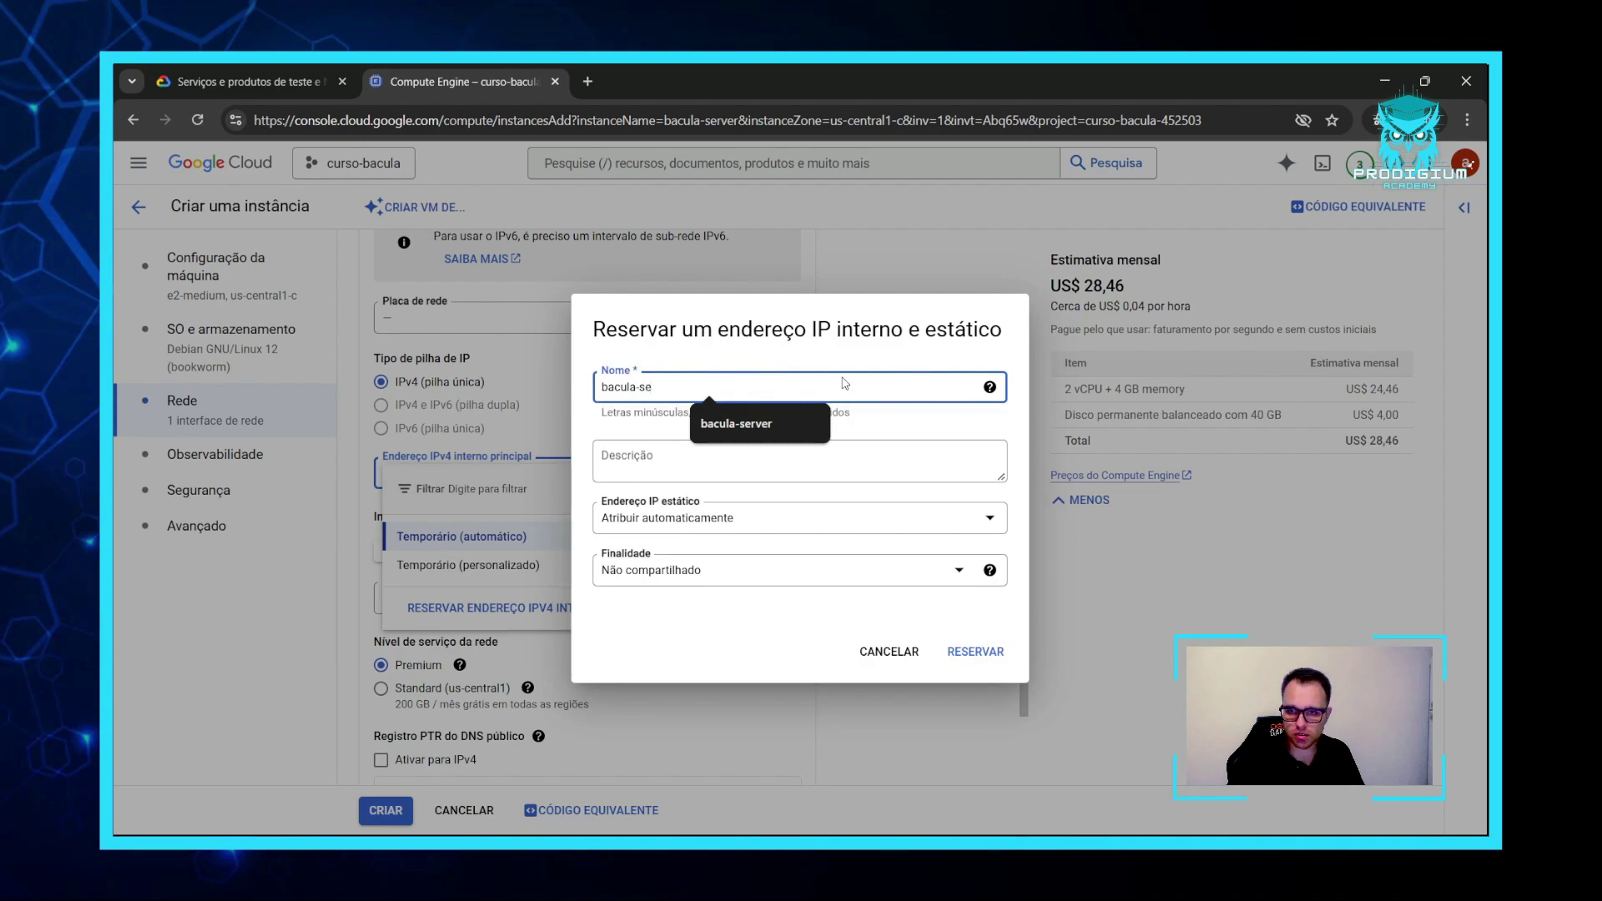
key(BackSpace)
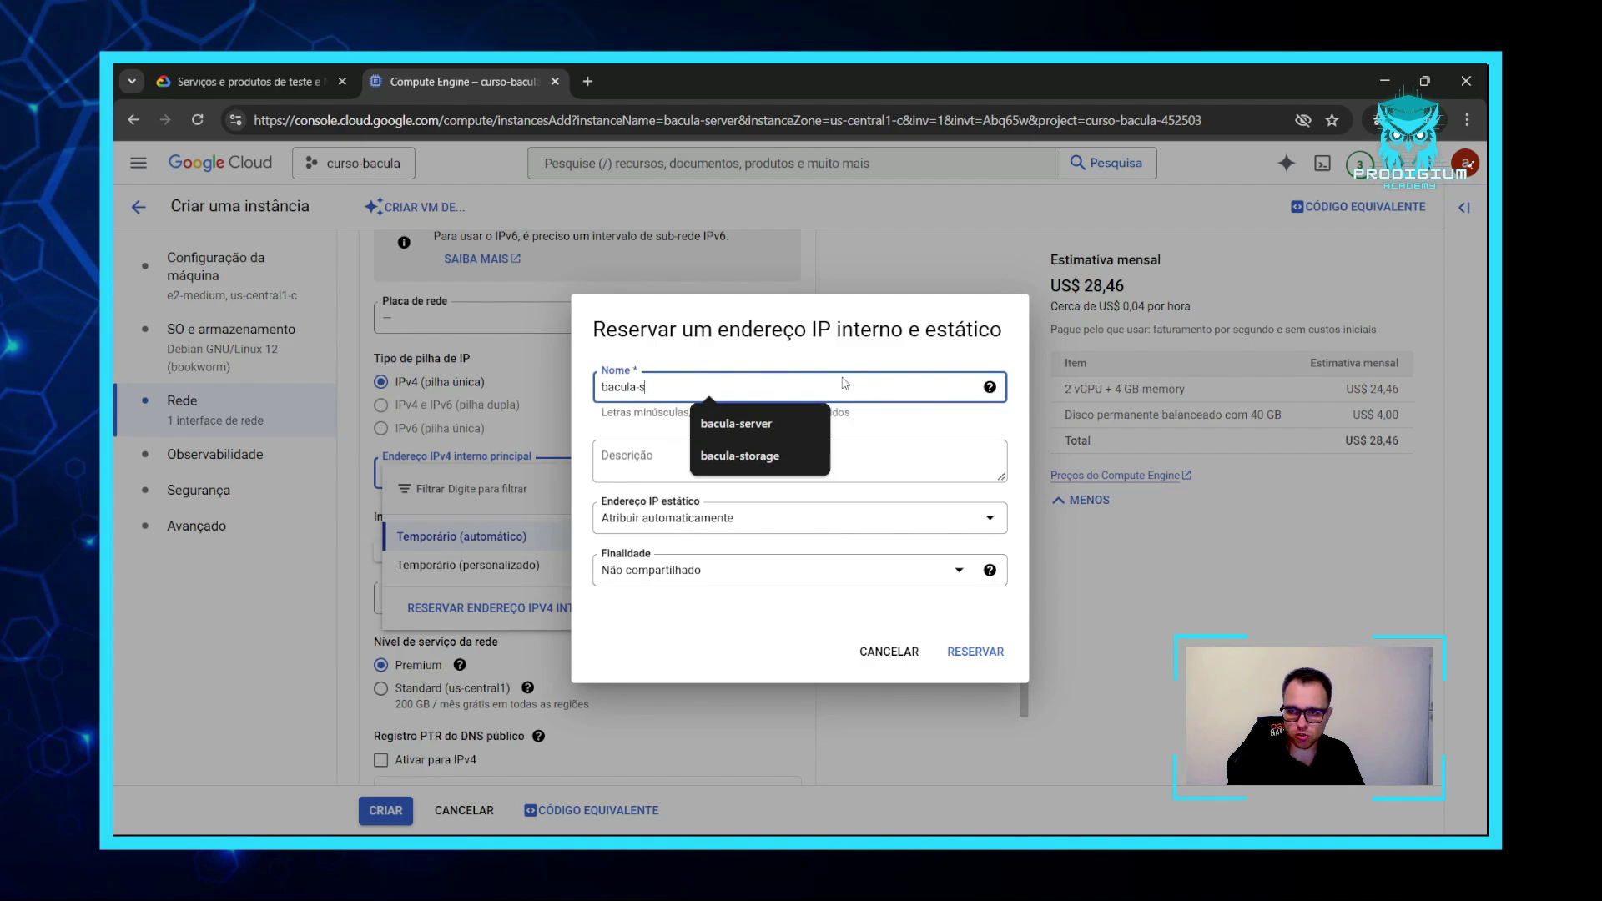
text(torage)
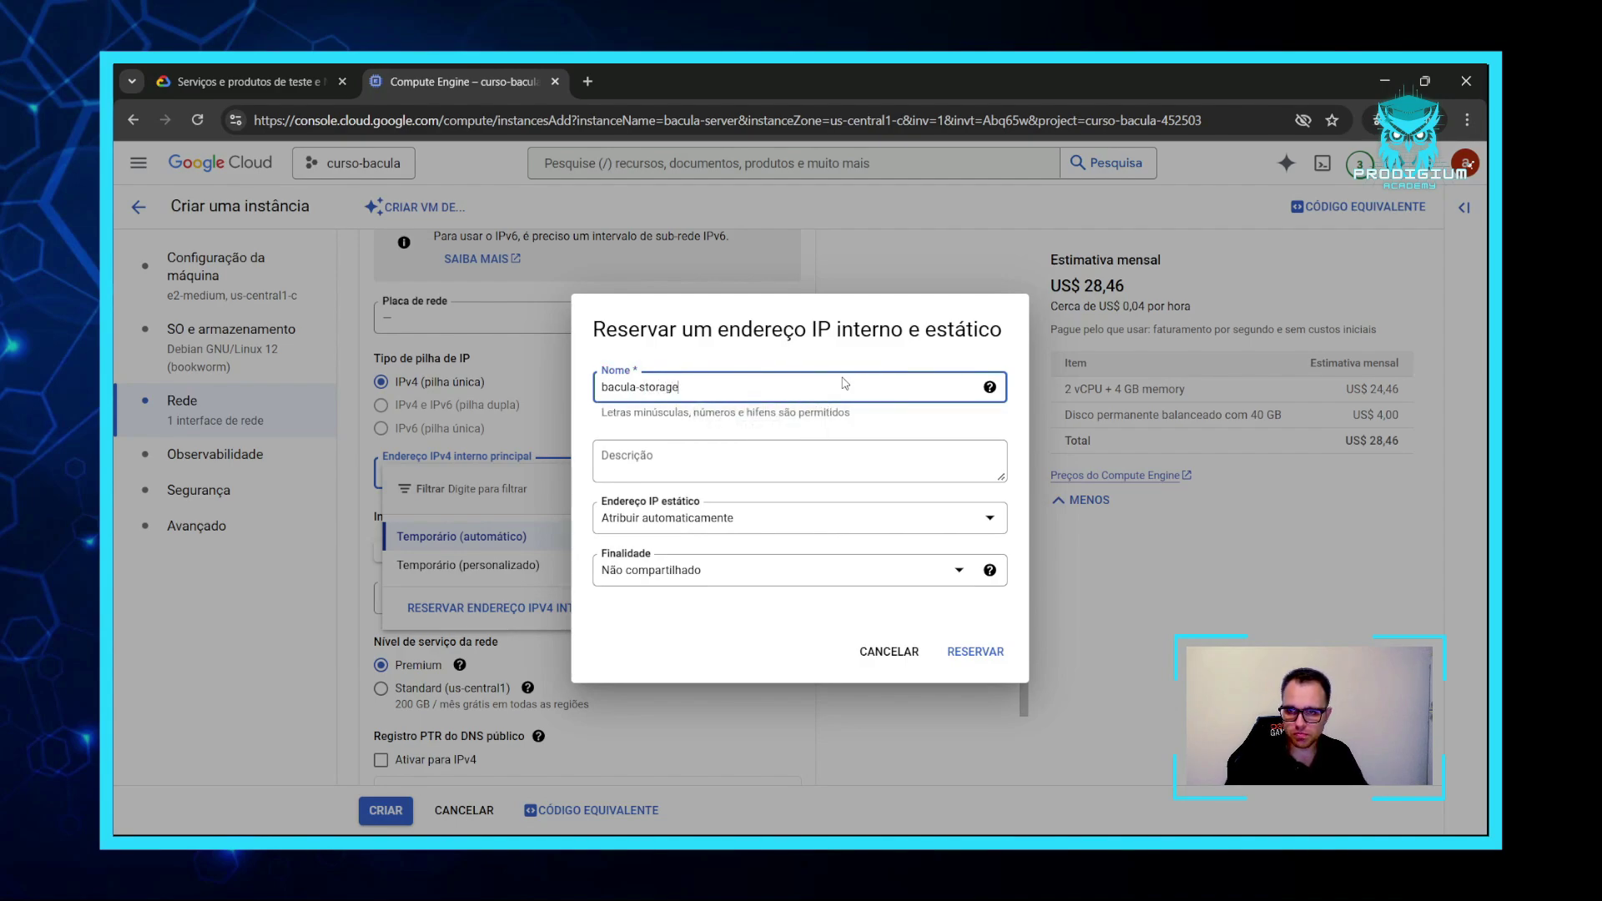
click(972, 656)
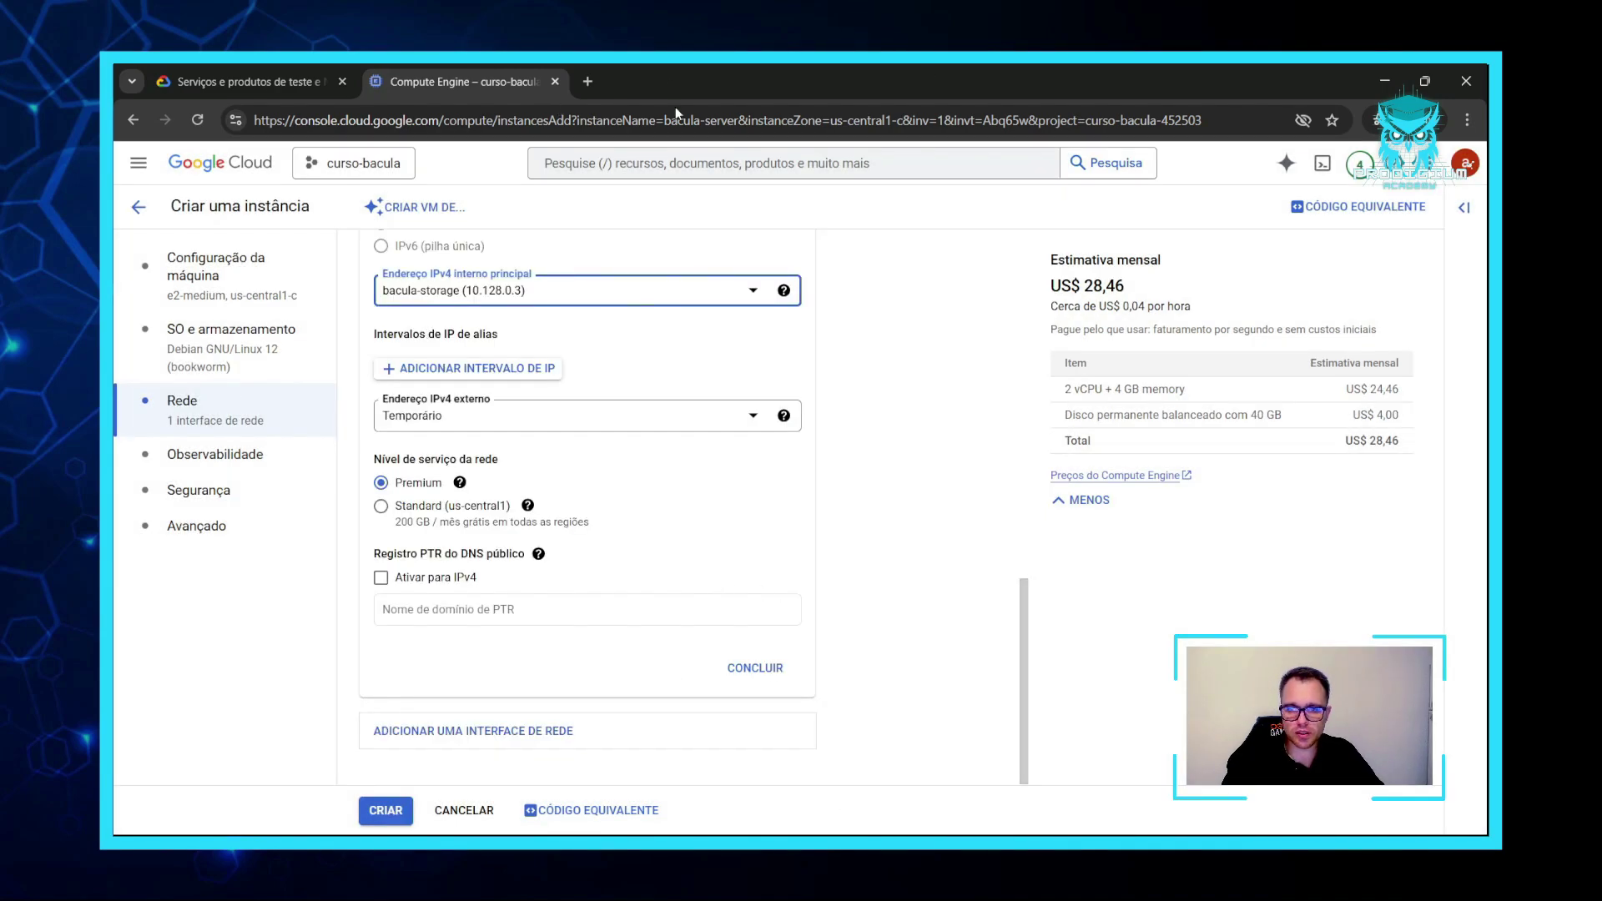
Finish editing the network interface and create the bacula-storage instance.
click(747, 676)
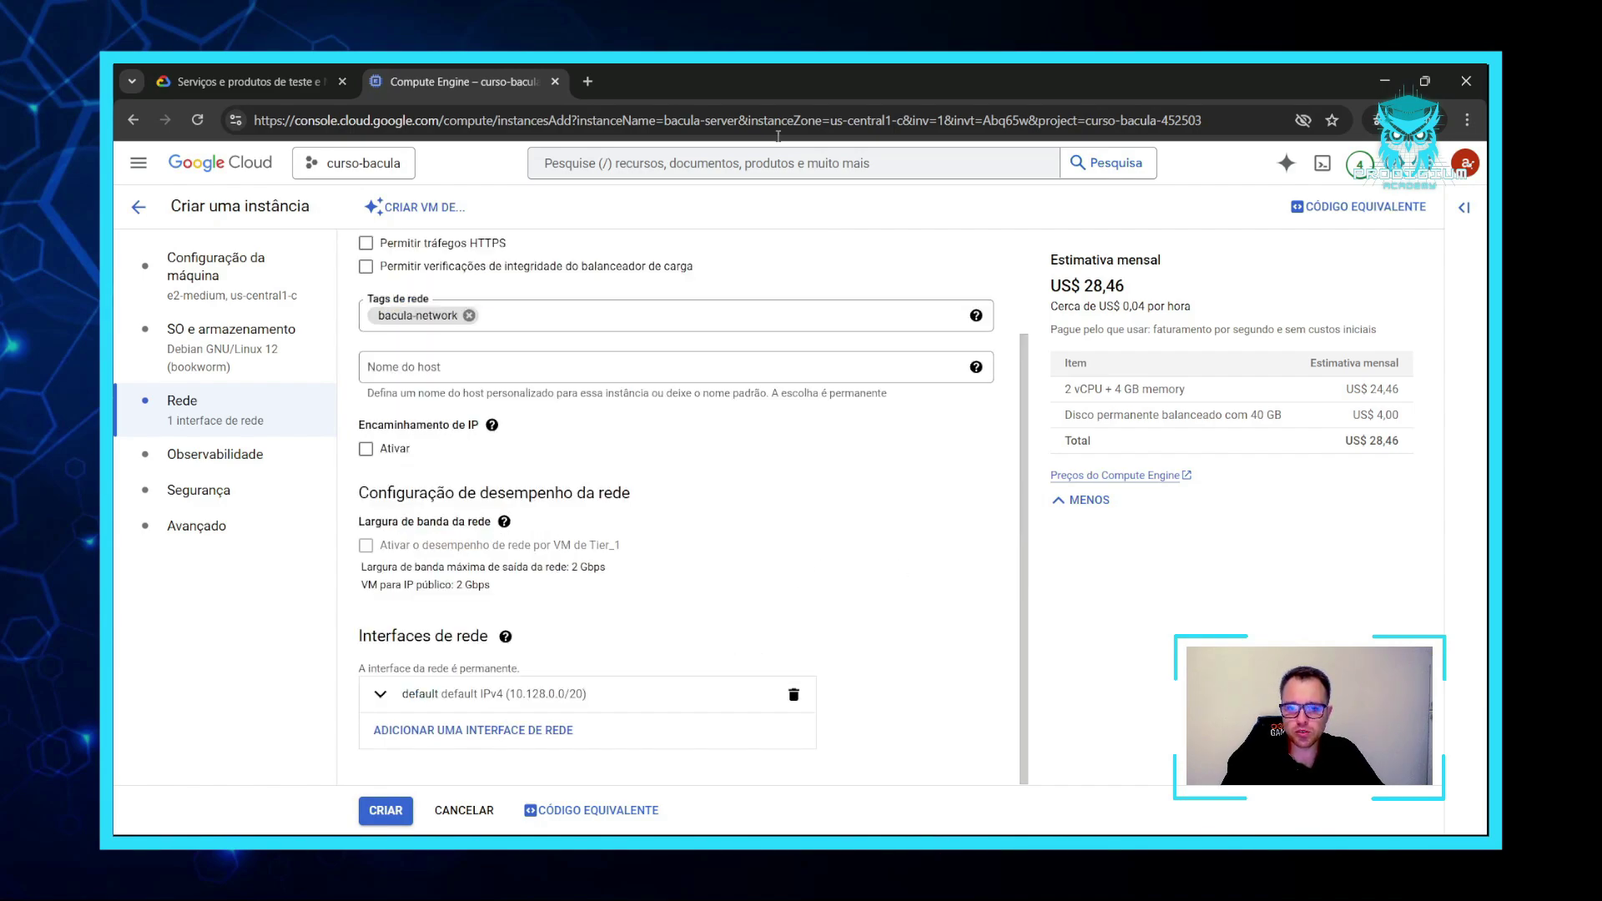
click(399, 816)
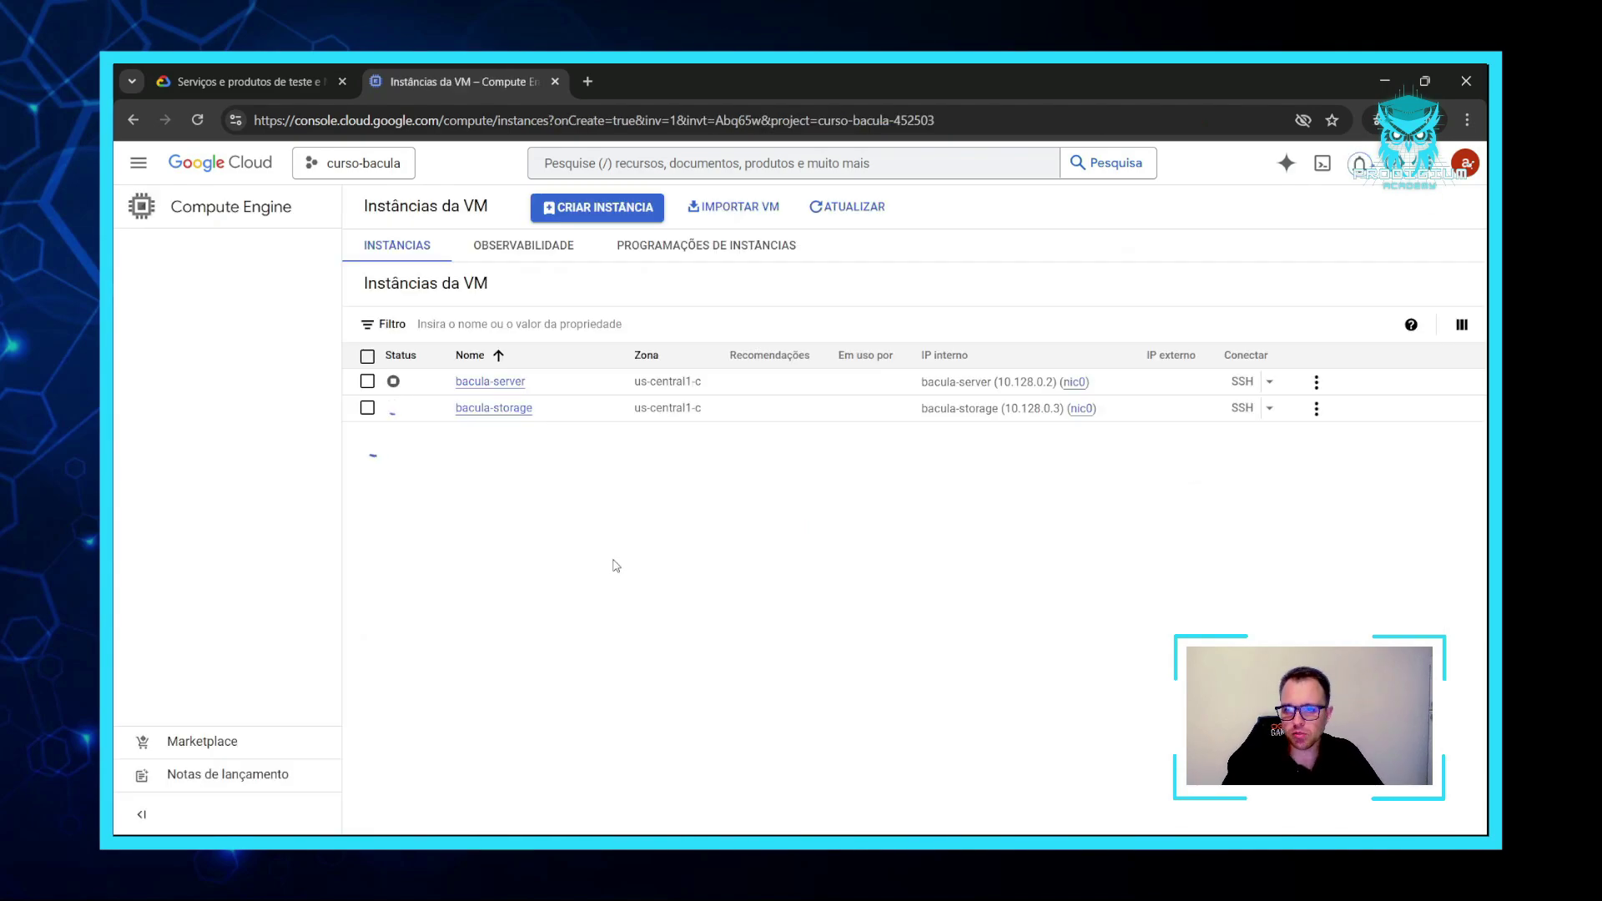